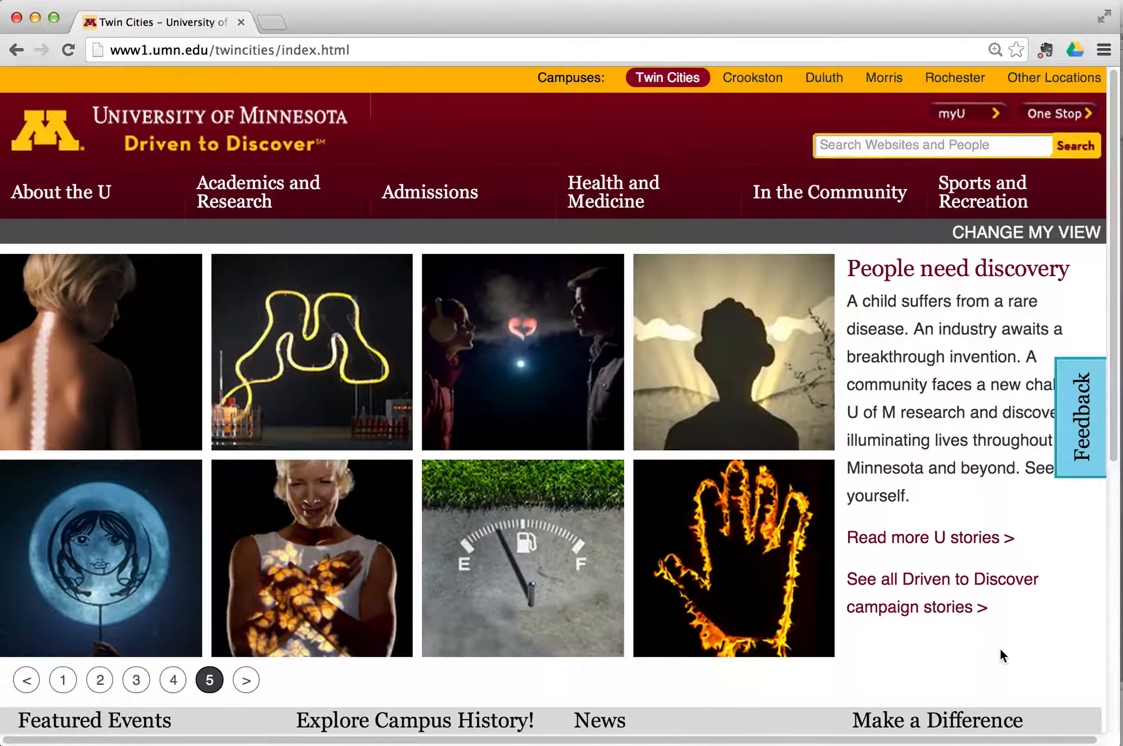
Enter 'gmail' in Chrome's address bar and accept the gmail.umn.edu suggestion.
click(408, 49)
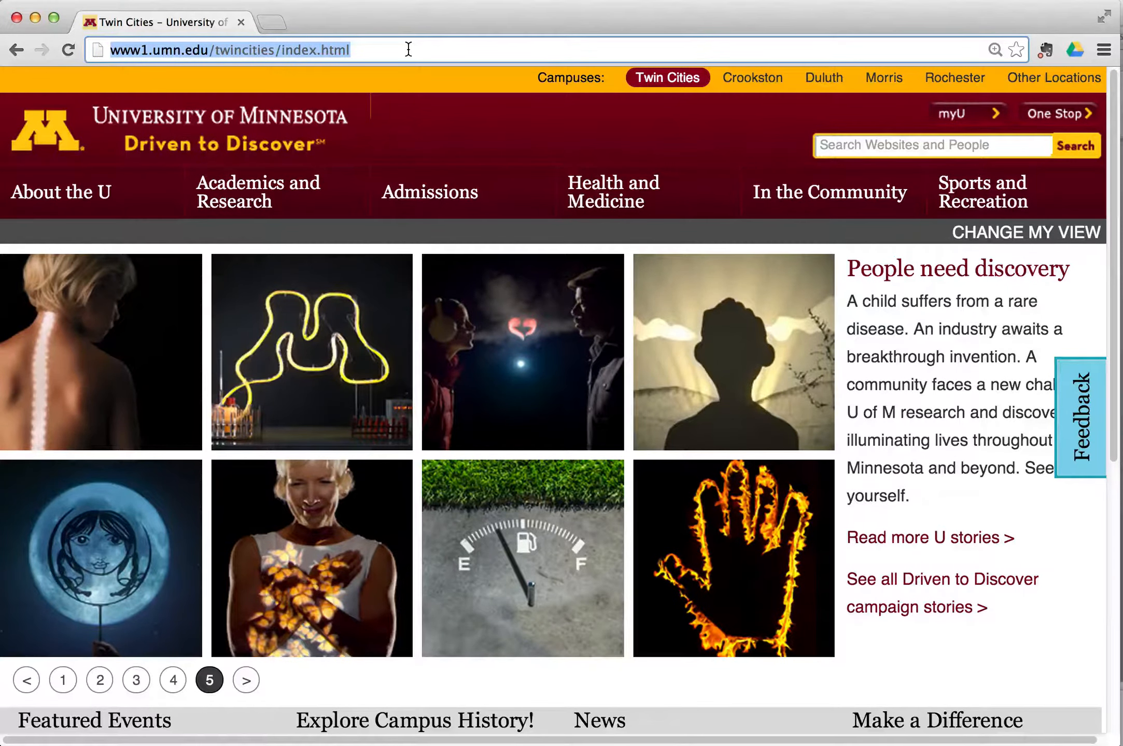
text(gmail.umn.edu)
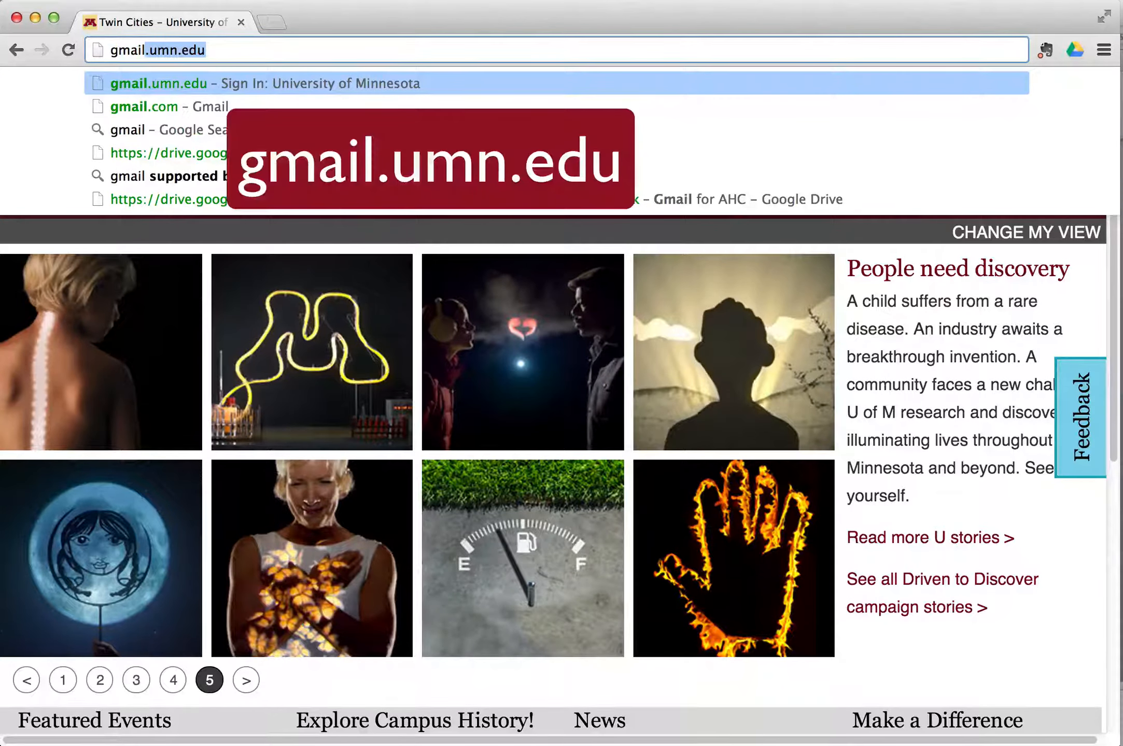
key(Return)
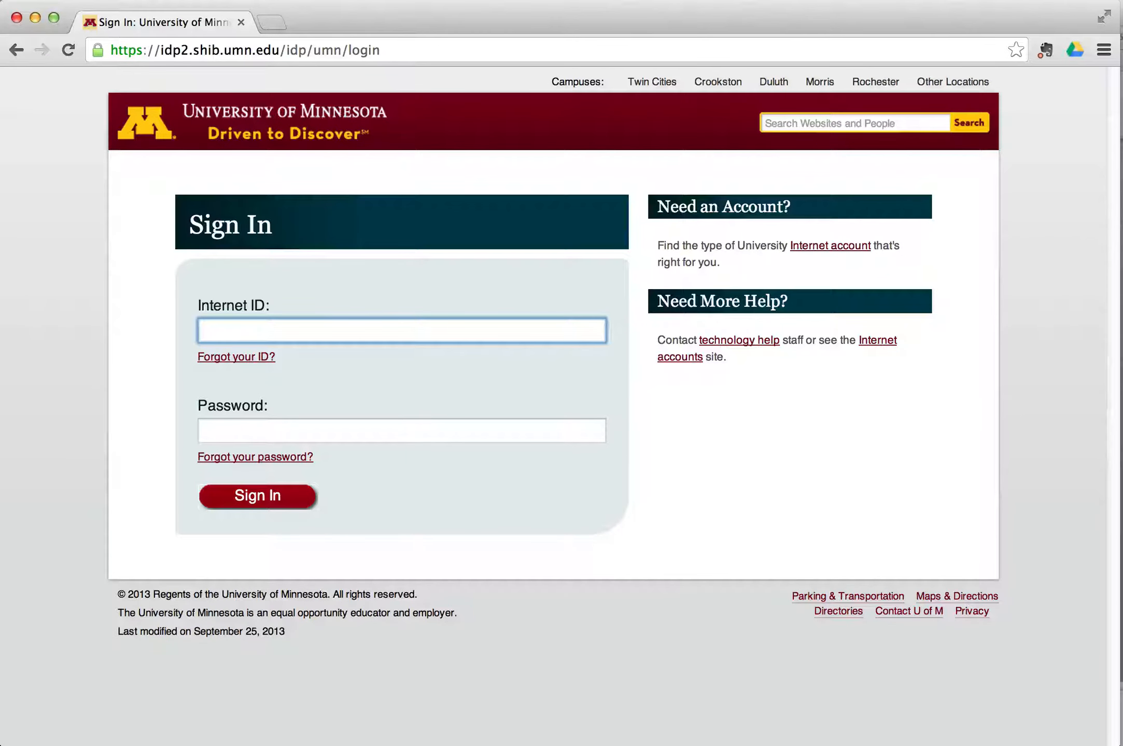
Sign in with the university Internet ID and password.
text(trainh01)
key(Tab)
text(*********)
key(Return)
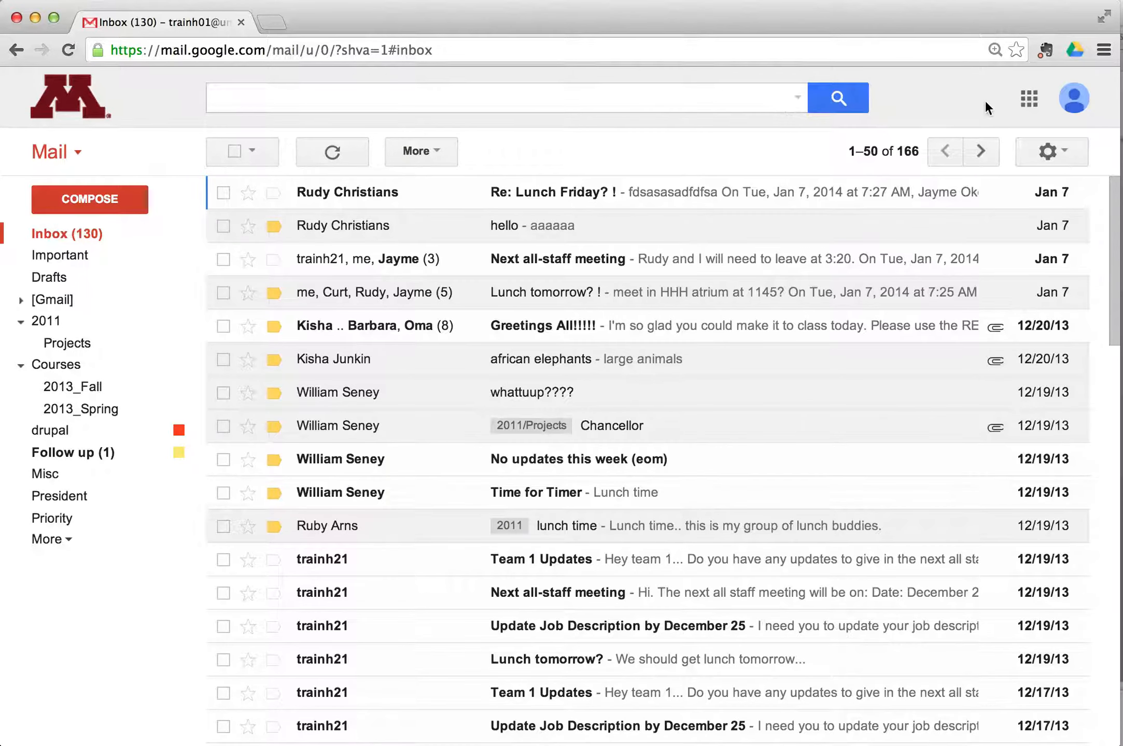
click(1029, 100)
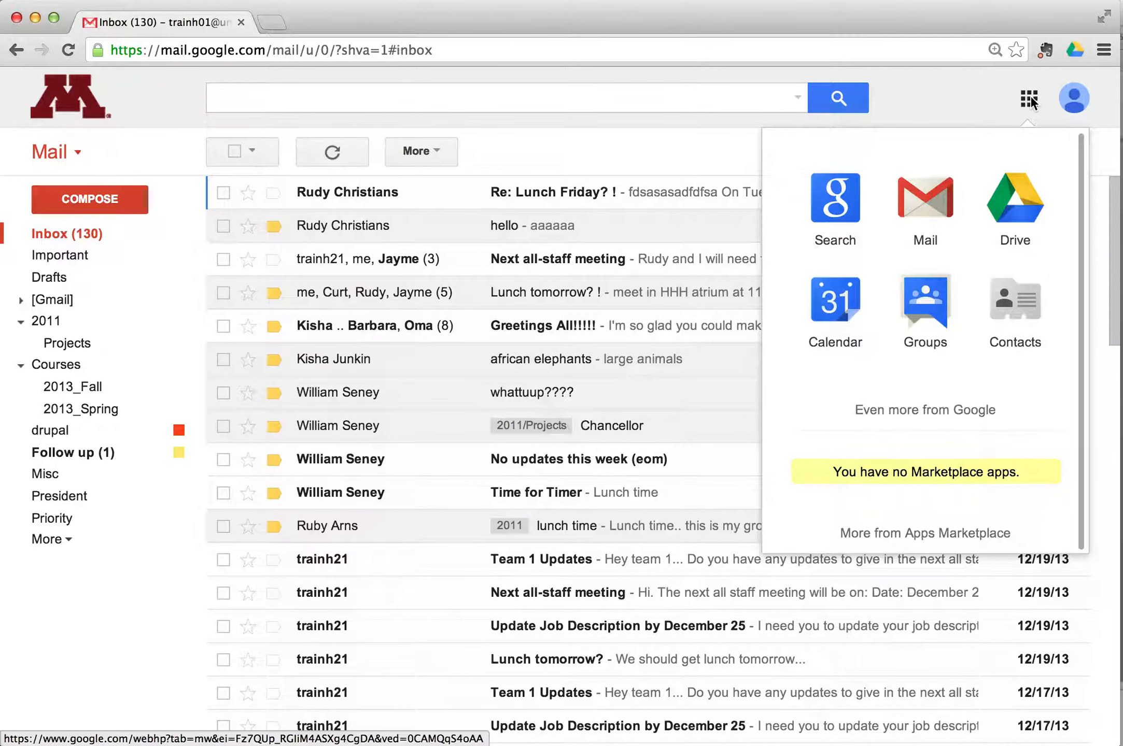
click(989, 96)
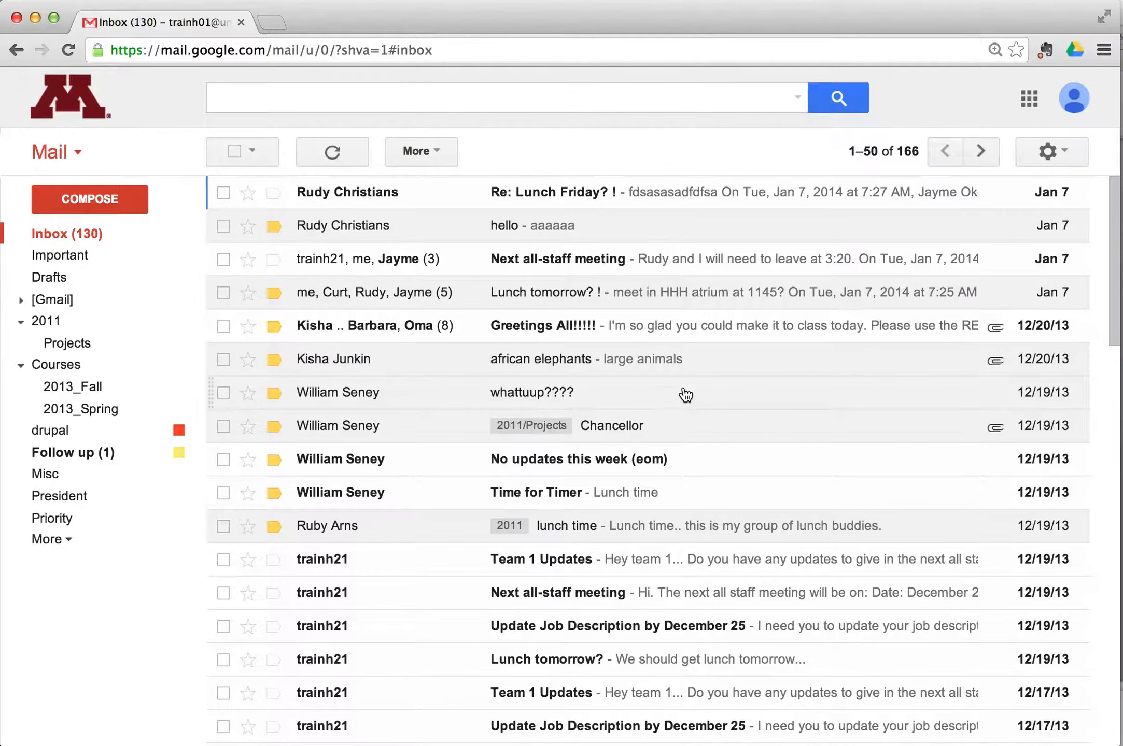
scroll(686, 395, down, 20)
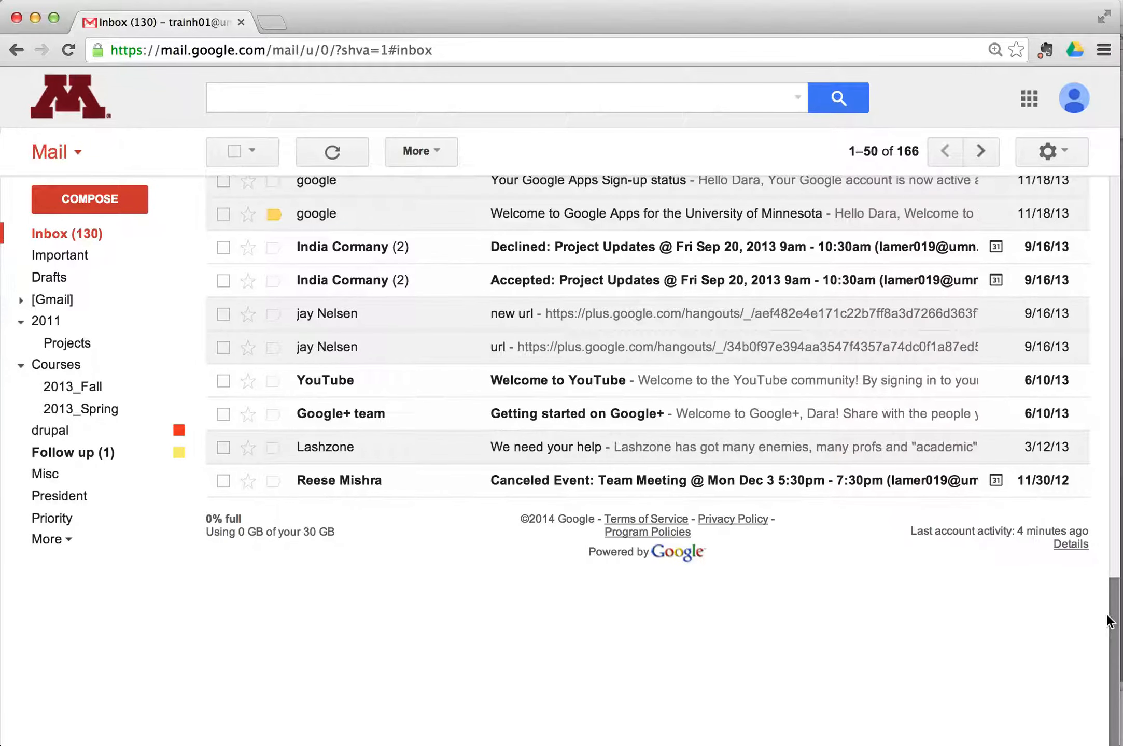
drag(1102, 614, 1050, 212)
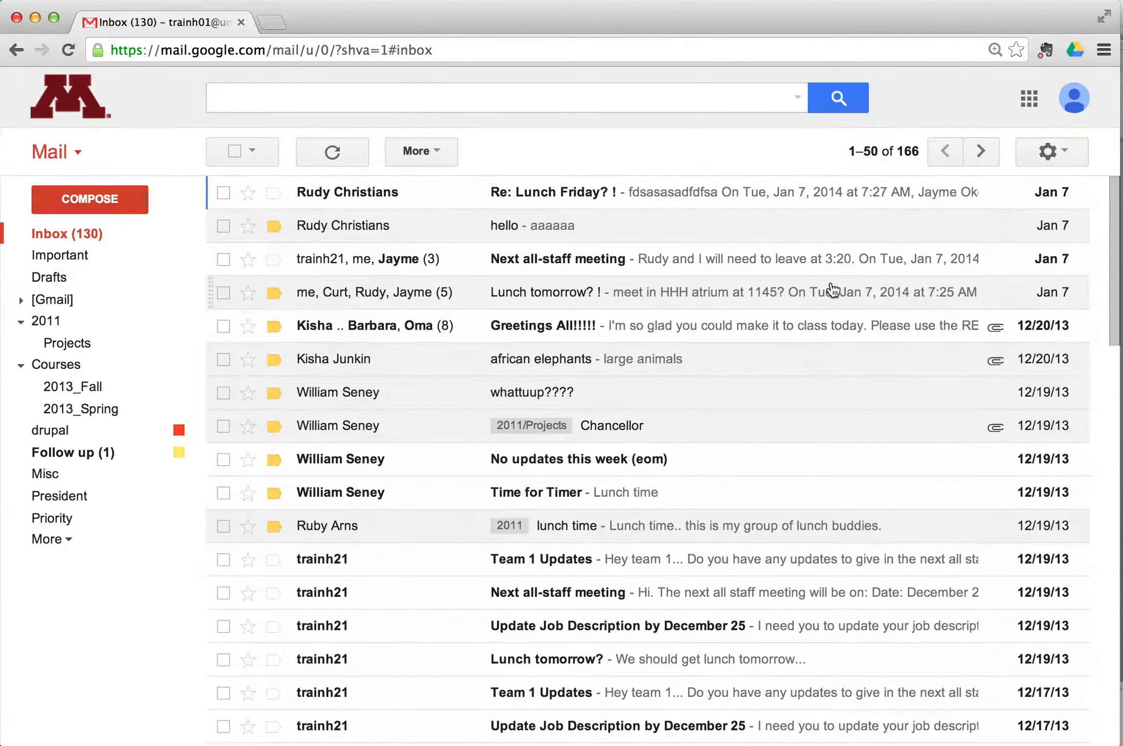
click(56, 162)
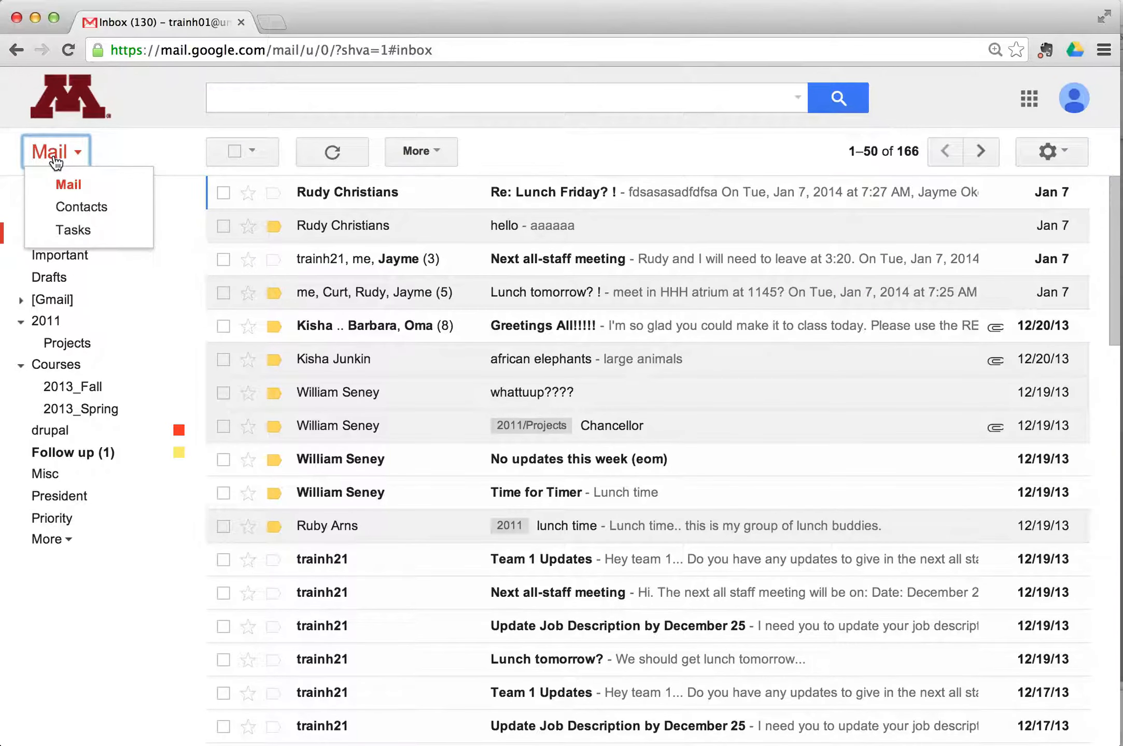
click(56, 162)
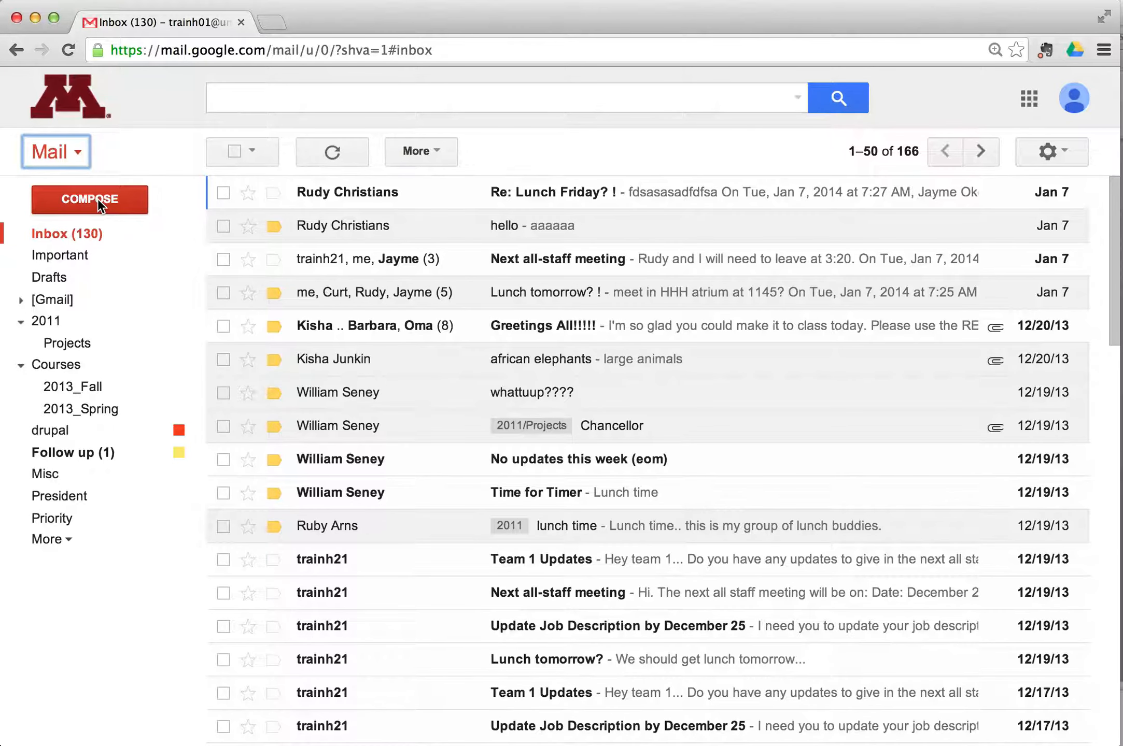
Open a new Compose message window, minimizing and restoring it once.
click(97, 198)
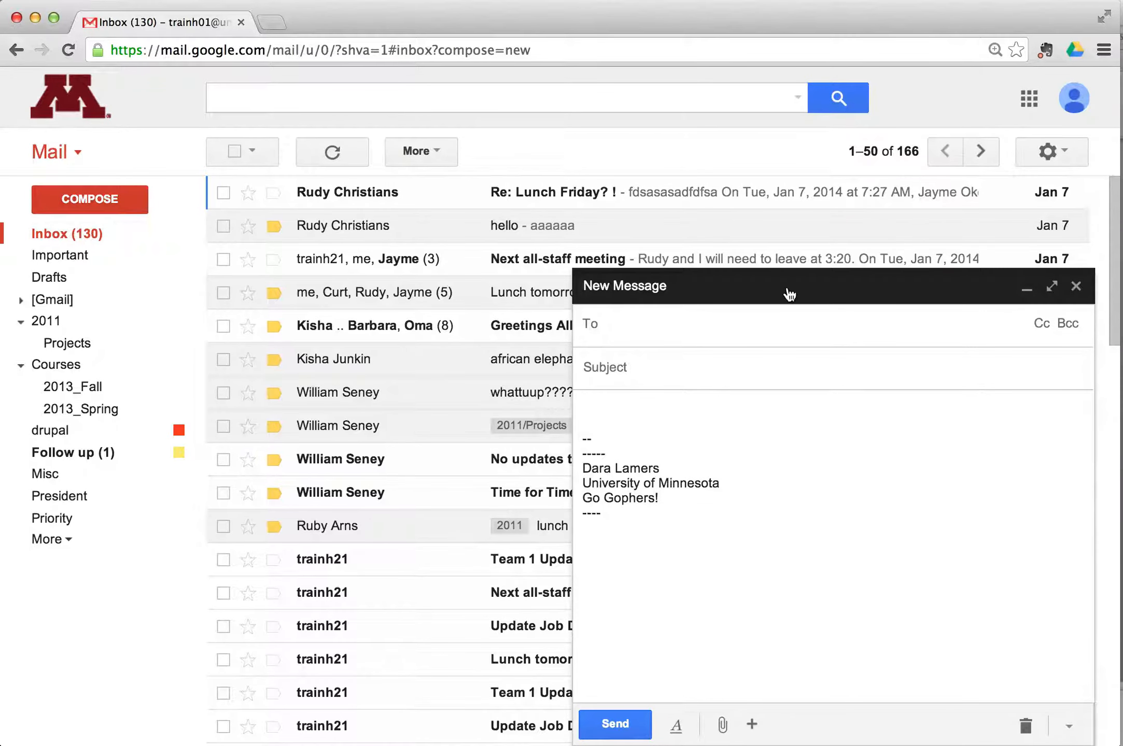
click(604, 294)
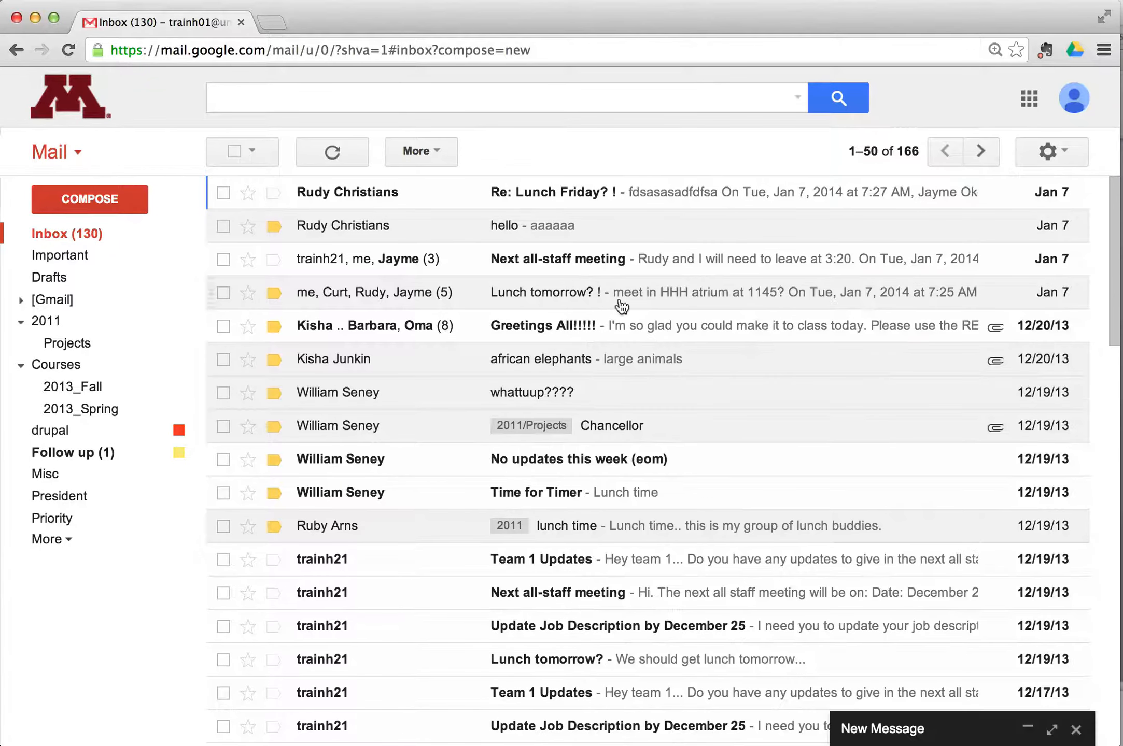
click(953, 739)
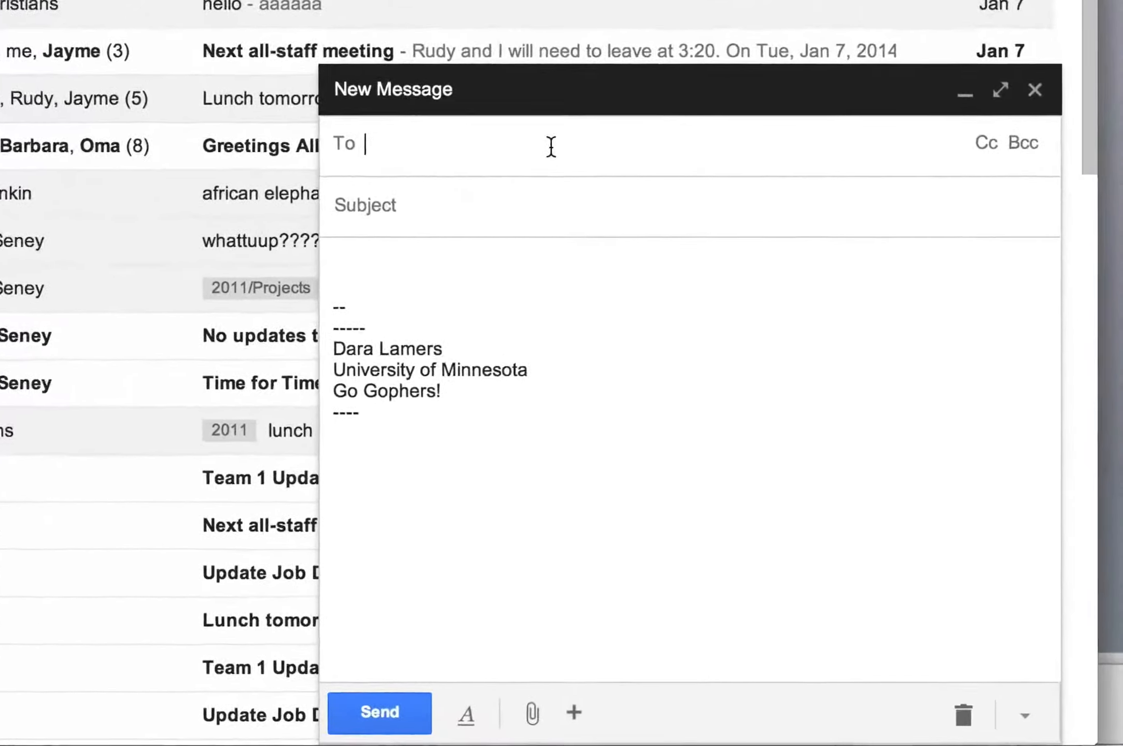
Address the message to a suggested university contact and add Cc and Bcc lines.
text(india)
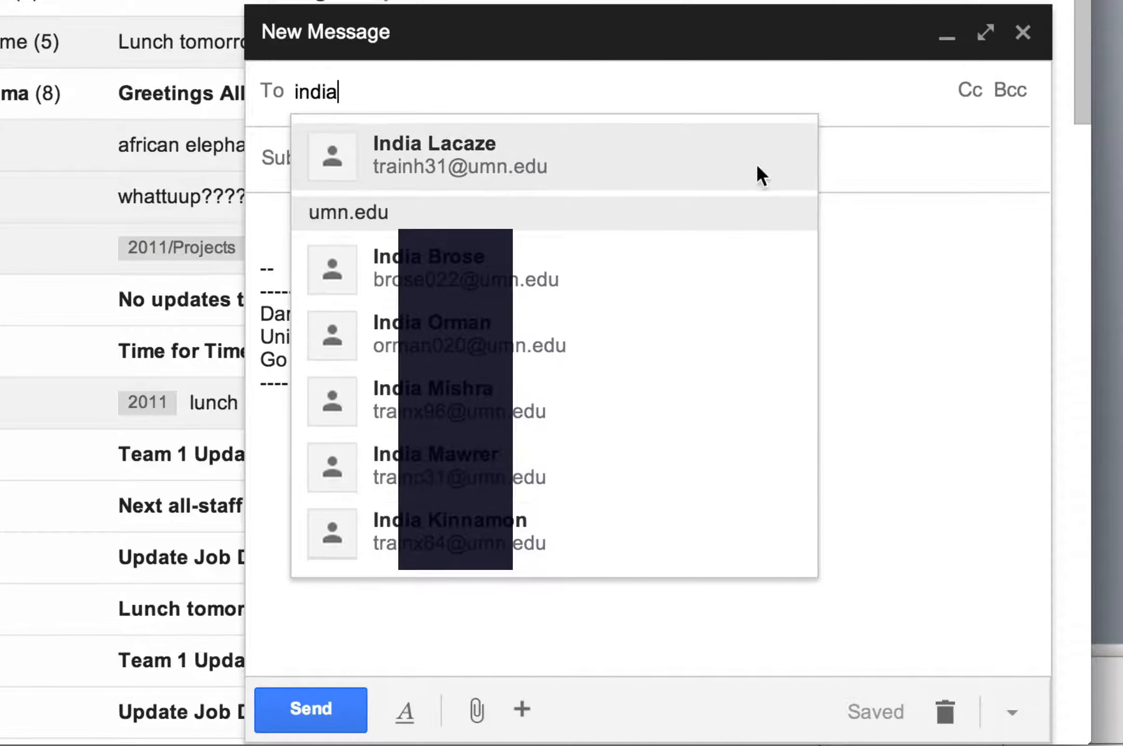
click(476, 160)
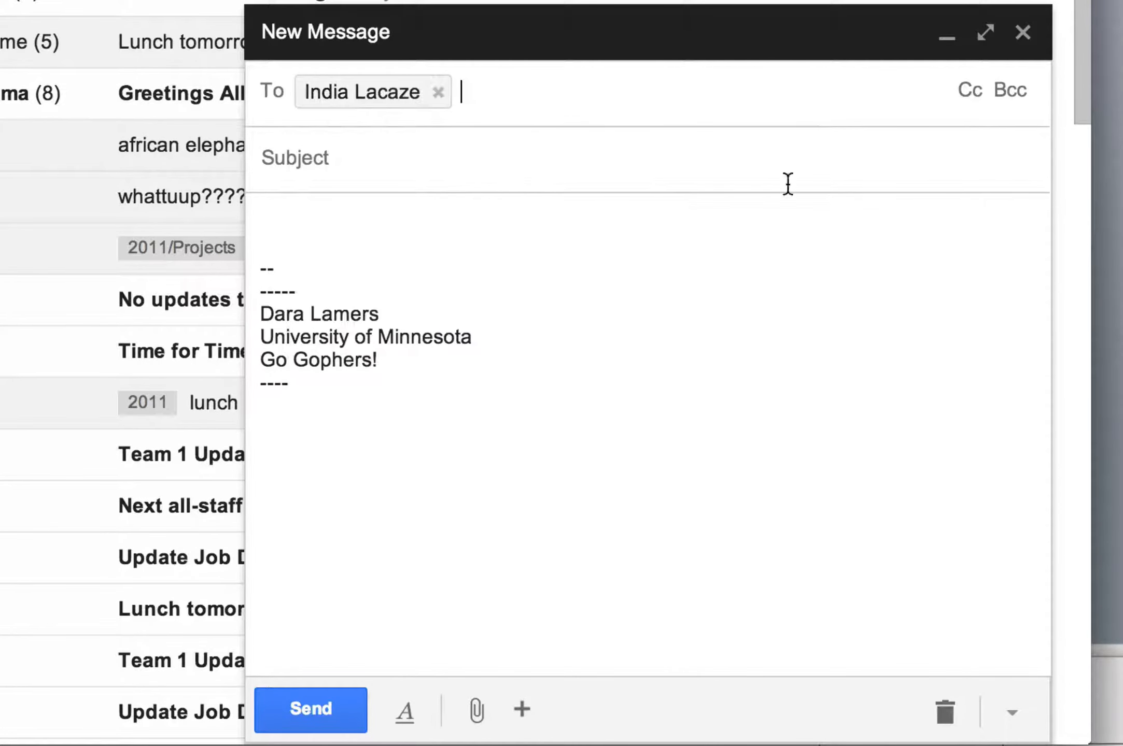
click(970, 91)
click(1012, 138)
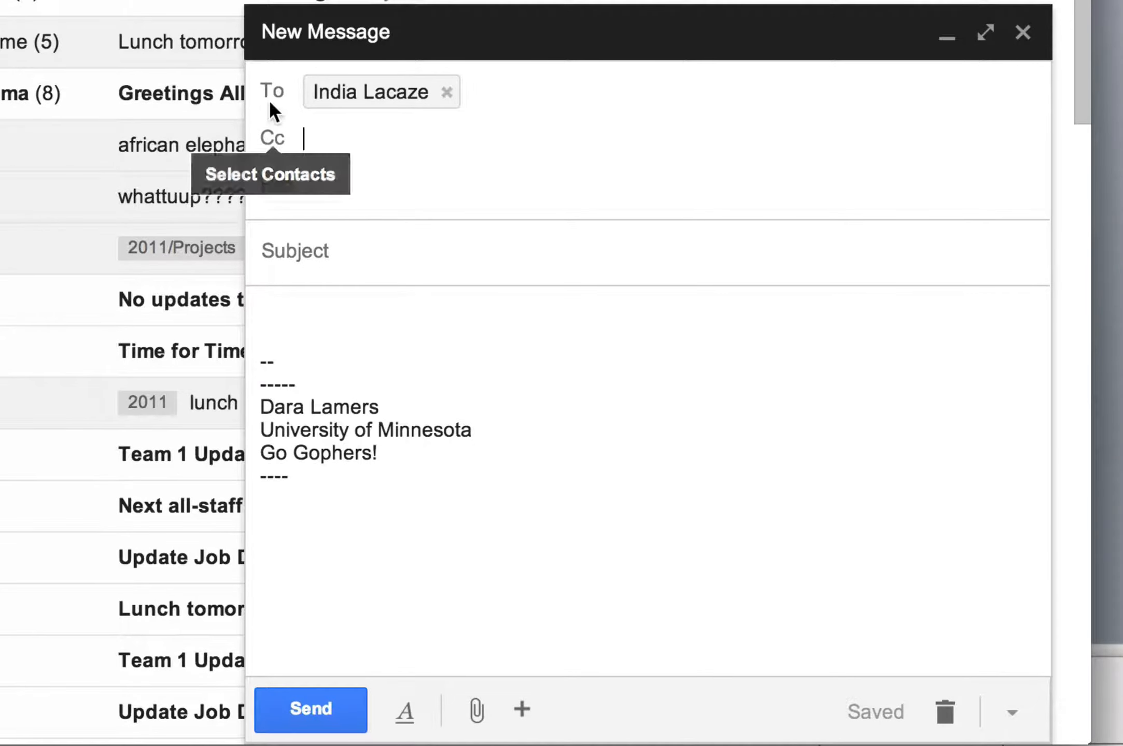
Pick the first contact from the contact picker as the Cc recipient.
click(284, 154)
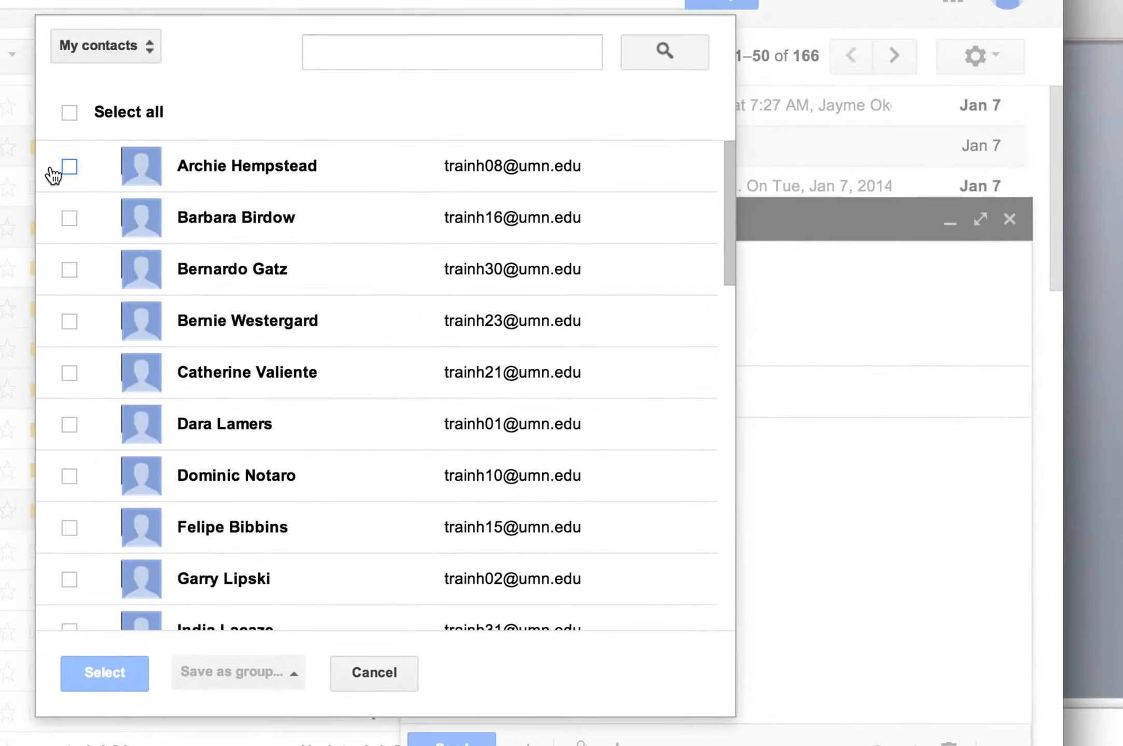
click(68, 167)
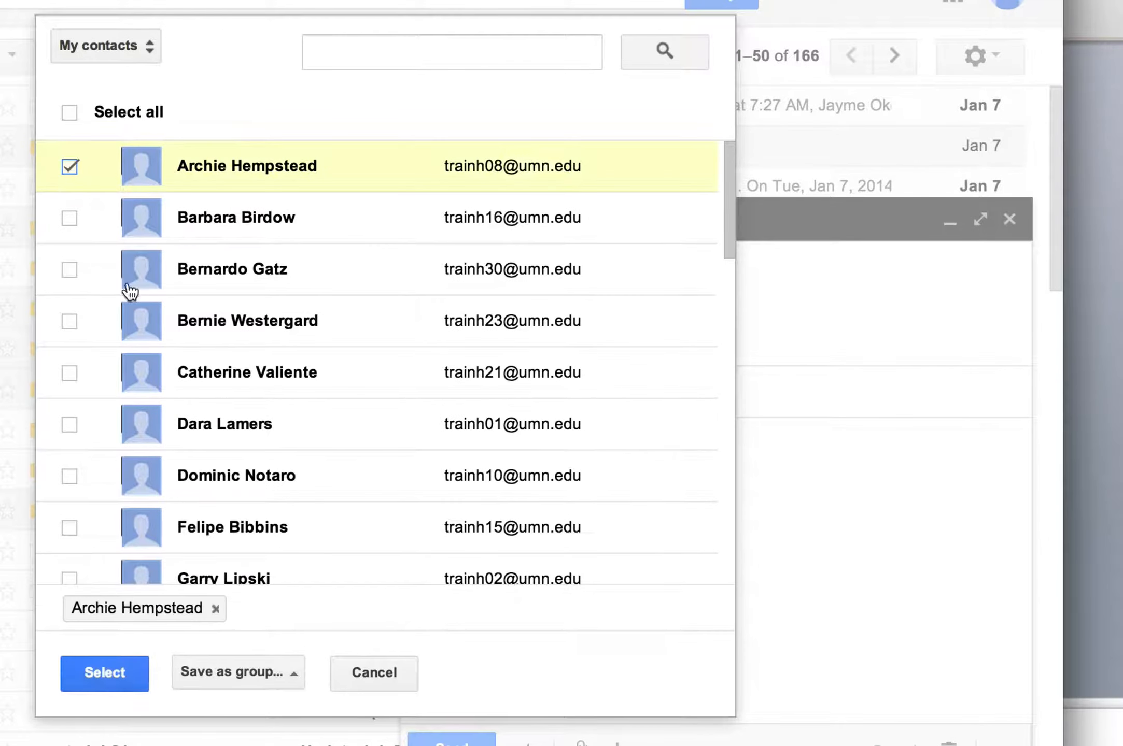
click(103, 674)
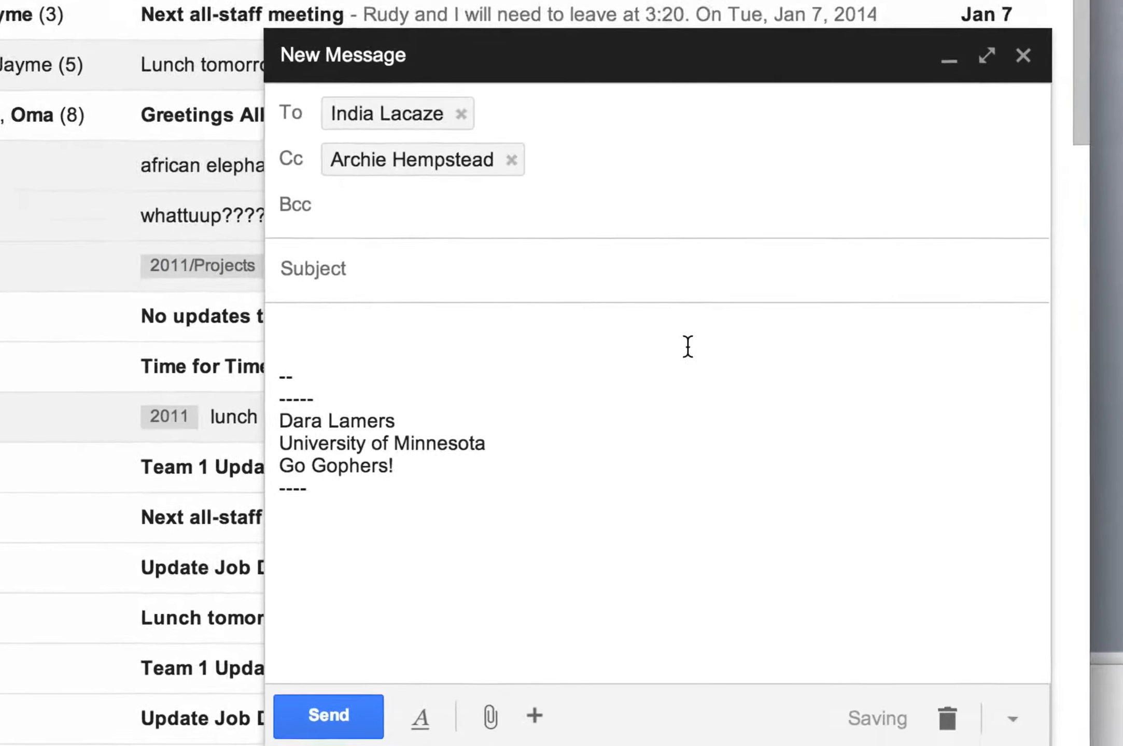
Replace the wrong To recipient with the correct suggested contact, showing To and Cc separately.
mouse_move(464, 115)
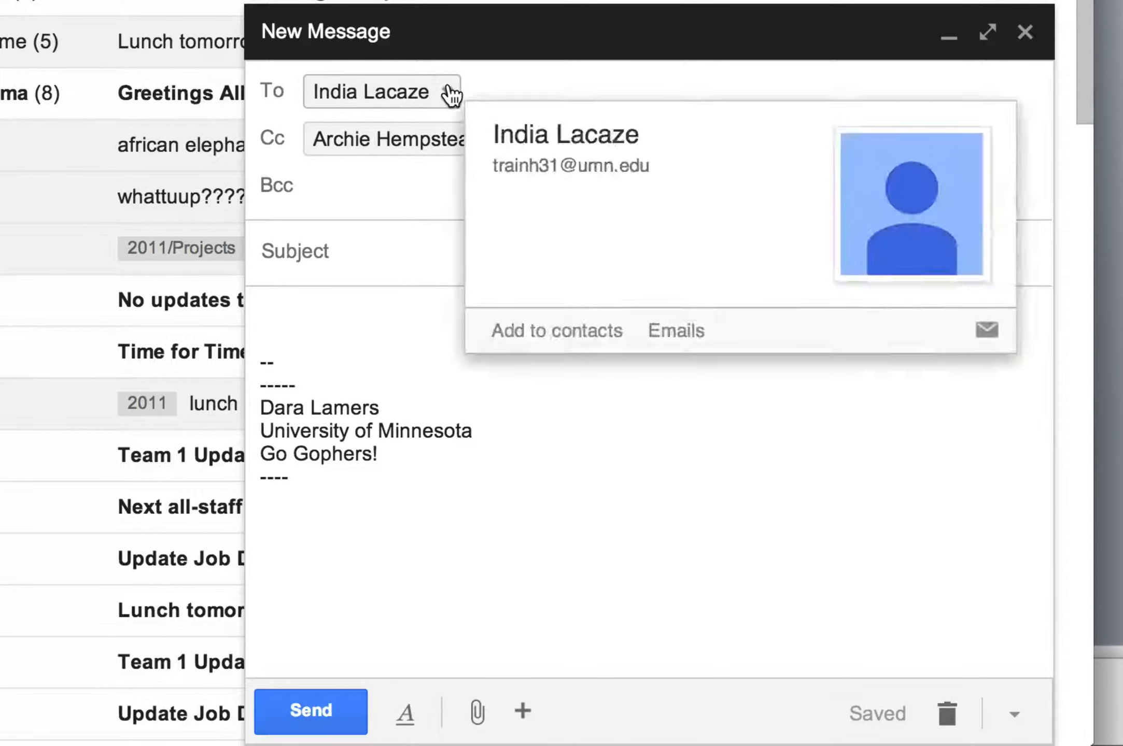
click(450, 94)
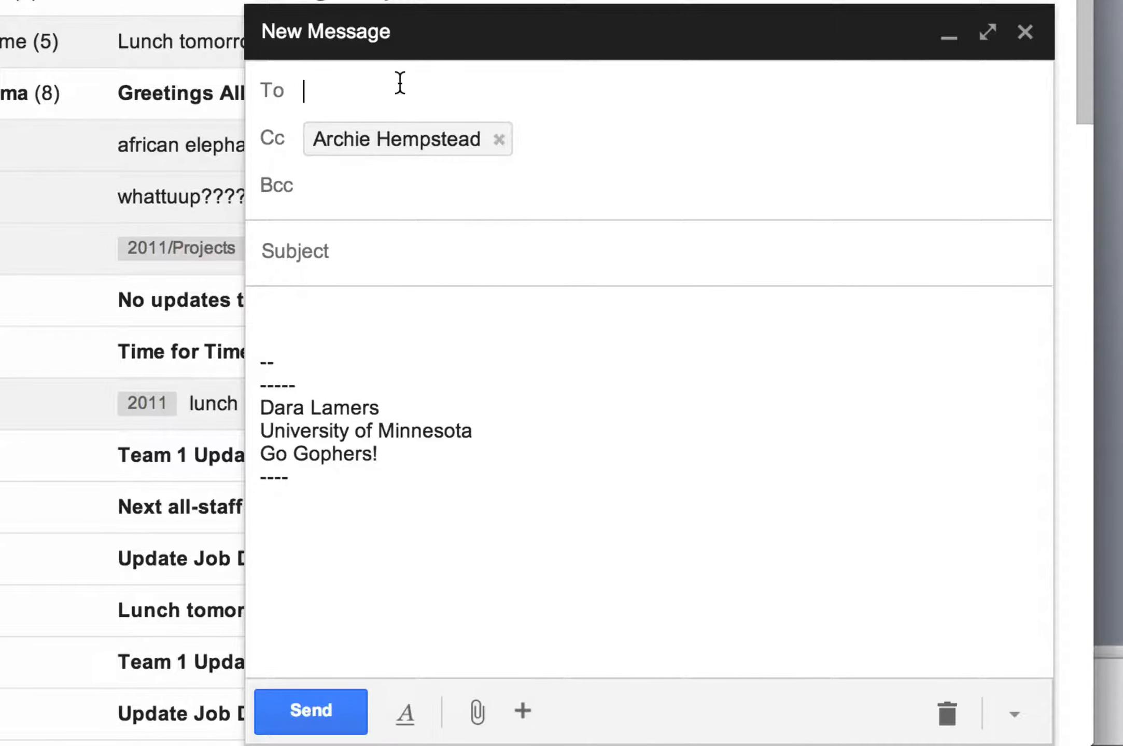
text(reese)
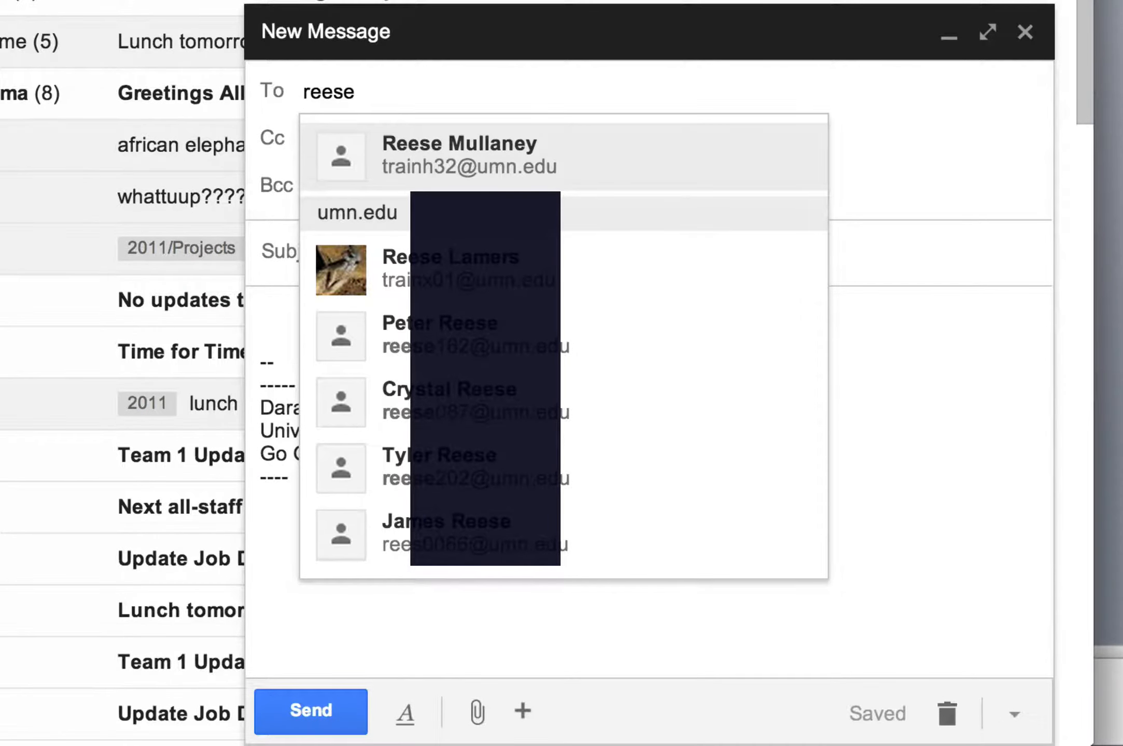
click(562, 158)
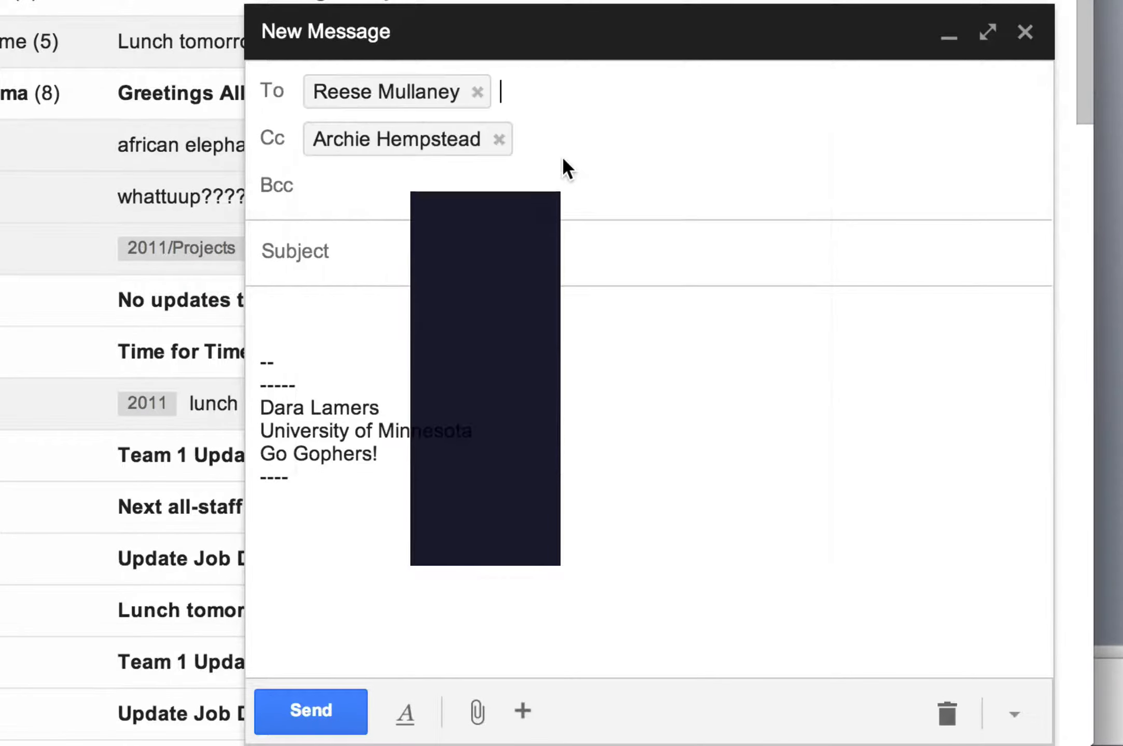
click(403, 246)
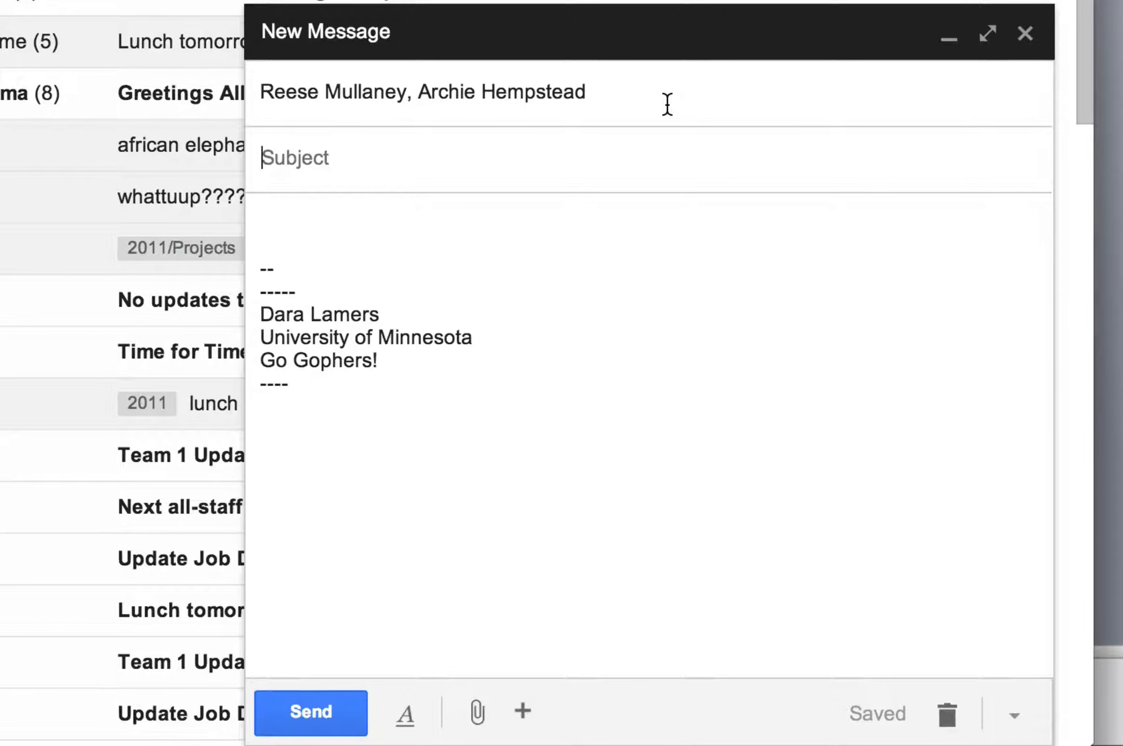
click(703, 96)
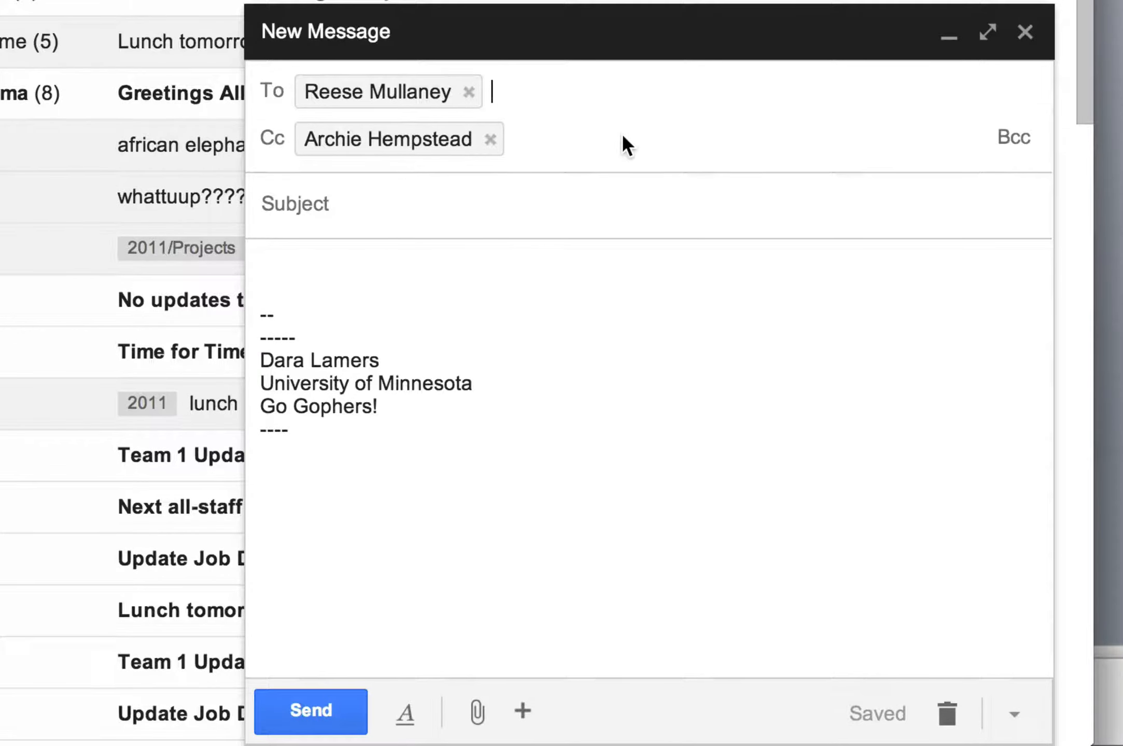
Enter subject 'Hello and all that' and body lines 'Just wndering how it's going?' and 'email me aback.'.
click(460, 189)
text(H)
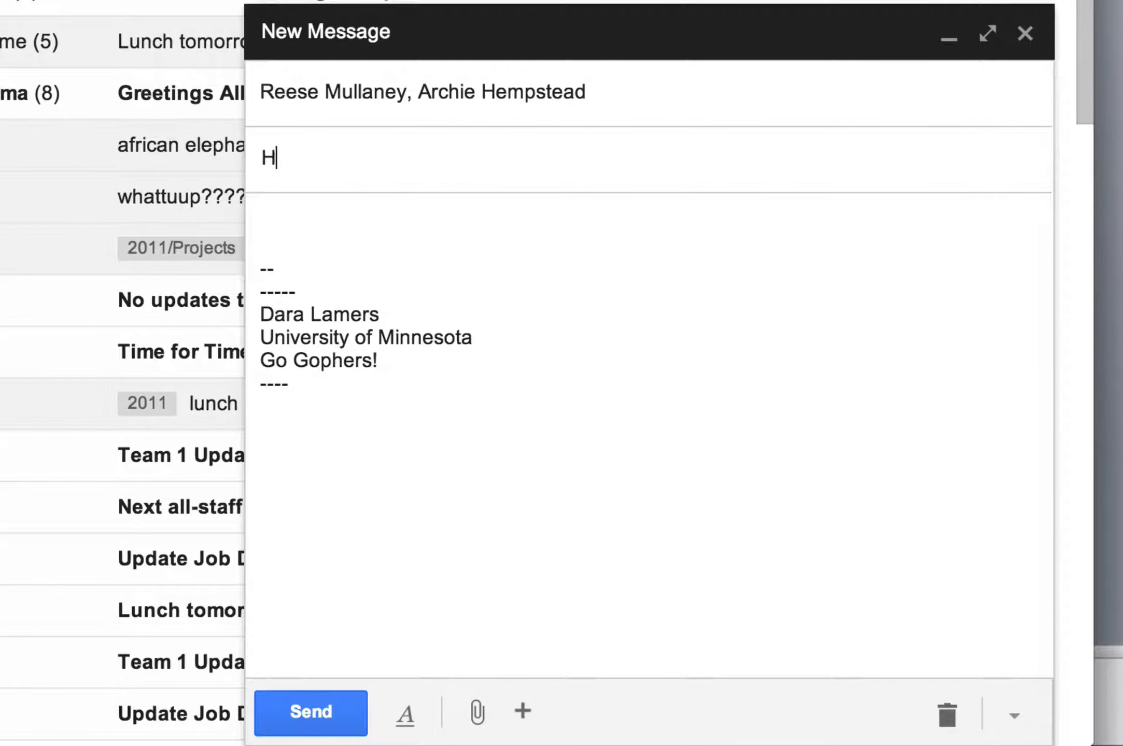
text(ello and all that)
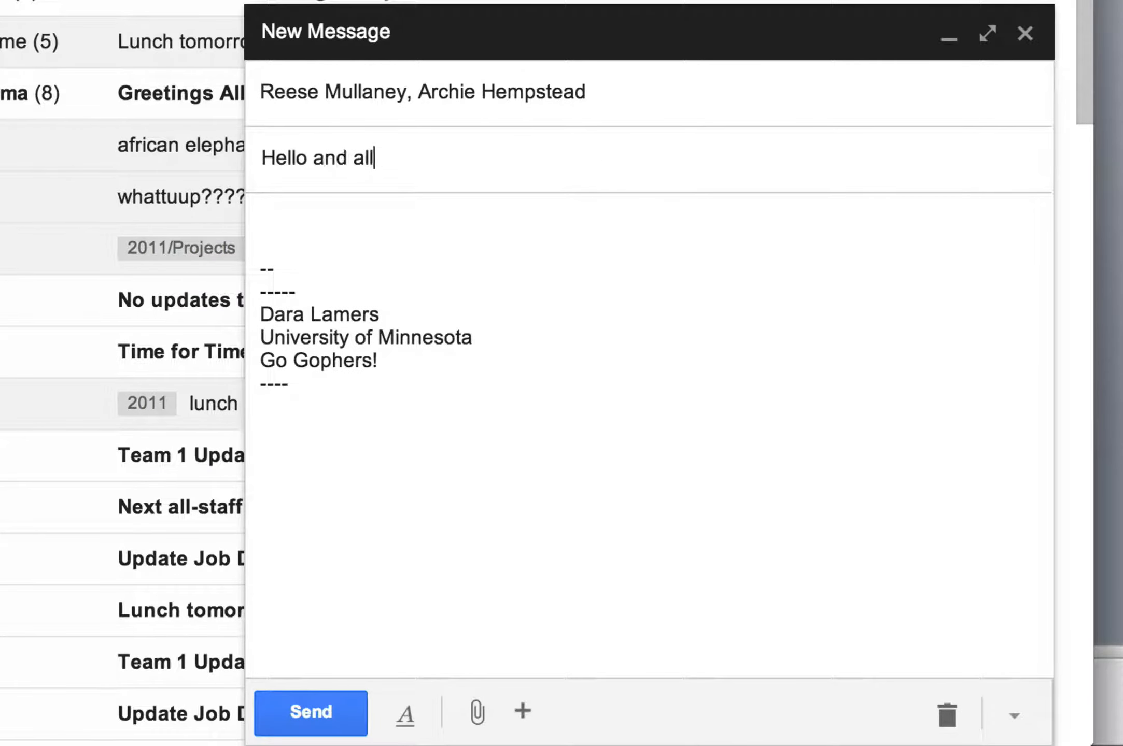
click(436, 242)
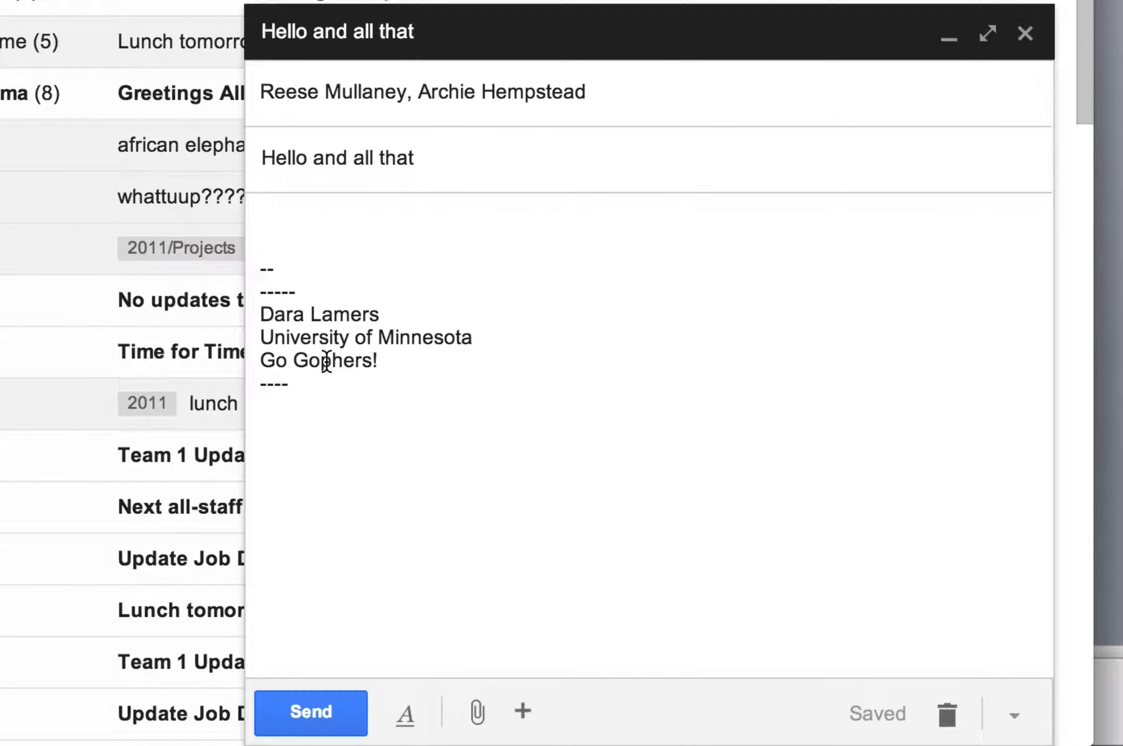
click(269, 219)
text(Just wnd)
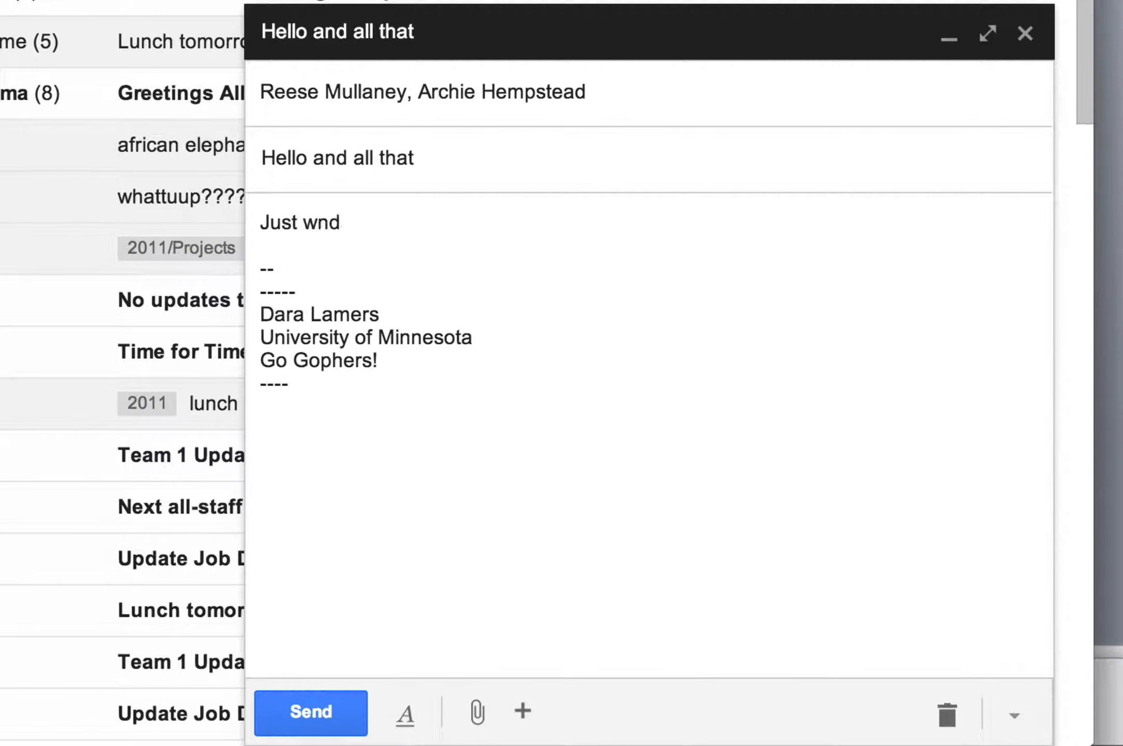
text(ering how it's going?)
key(Return)
key(Return)
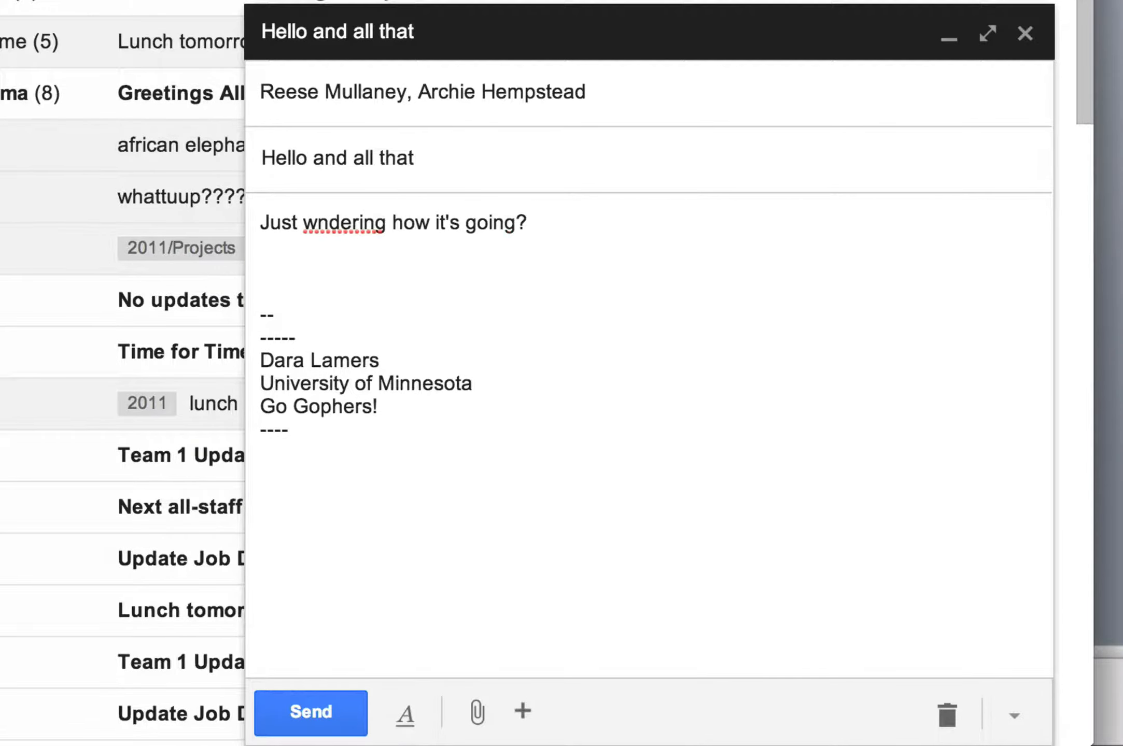
text(email me aback.  -- ----- Dara)
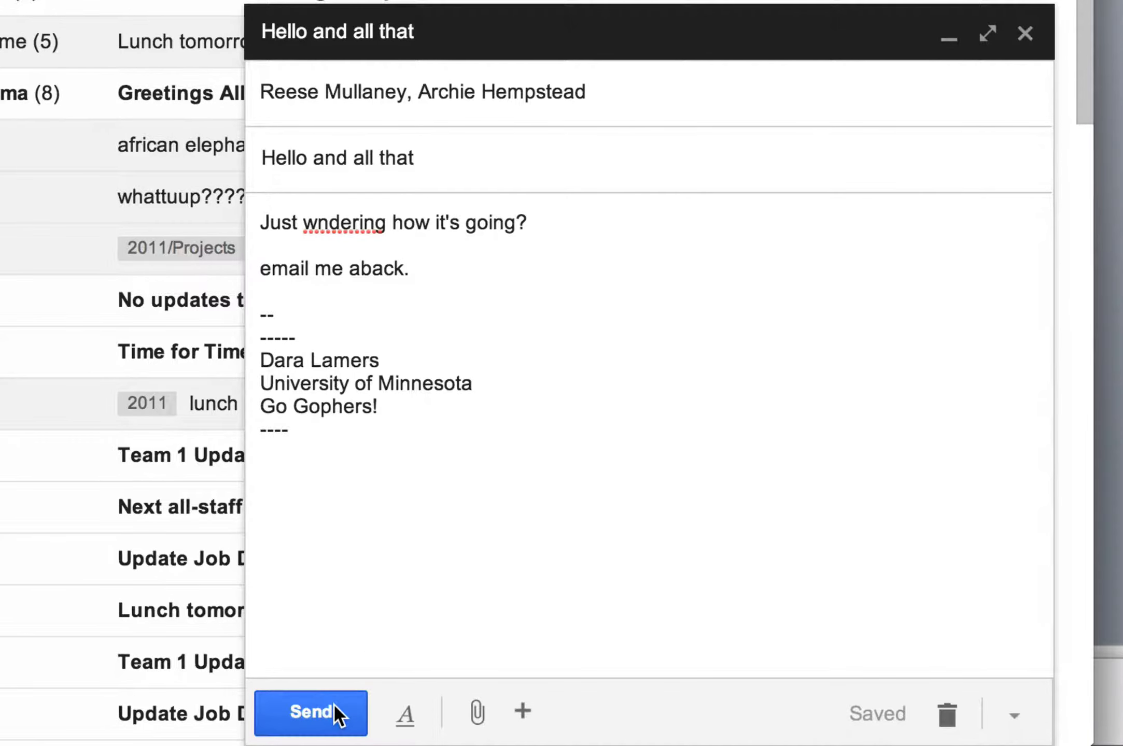
click(405, 710)
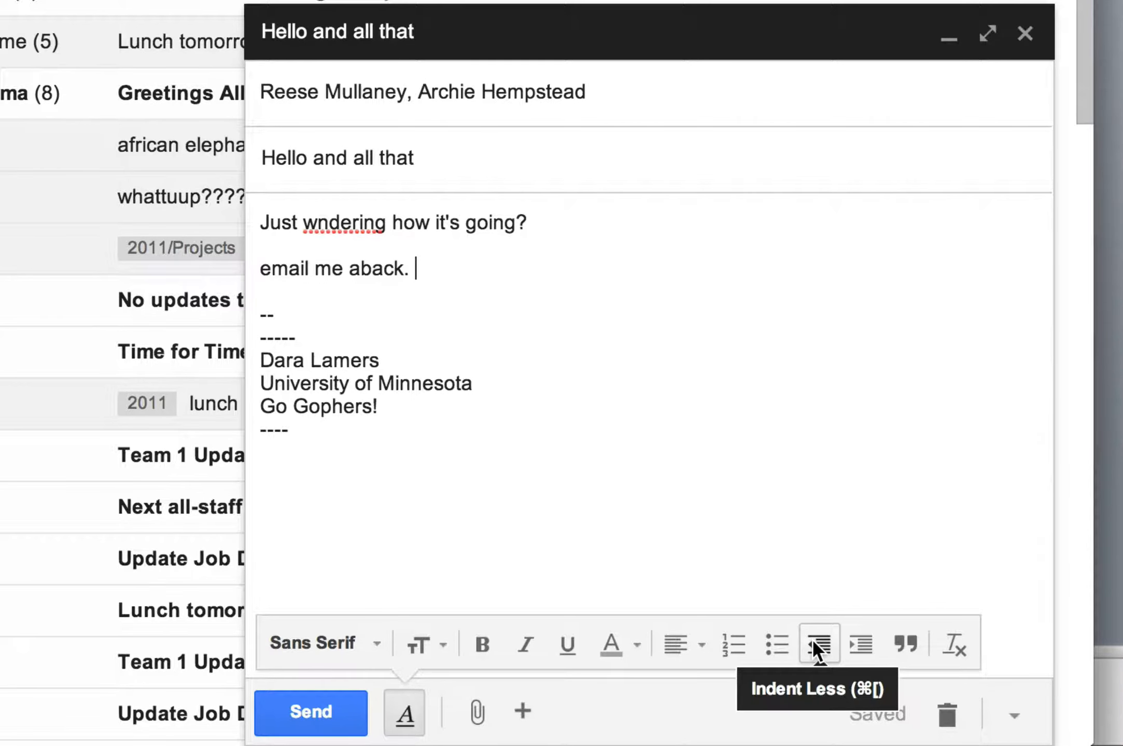
Bold the word 'going', then italicize and un-format 'email me aback'.
drag(461, 218, 515, 221)
click(489, 642)
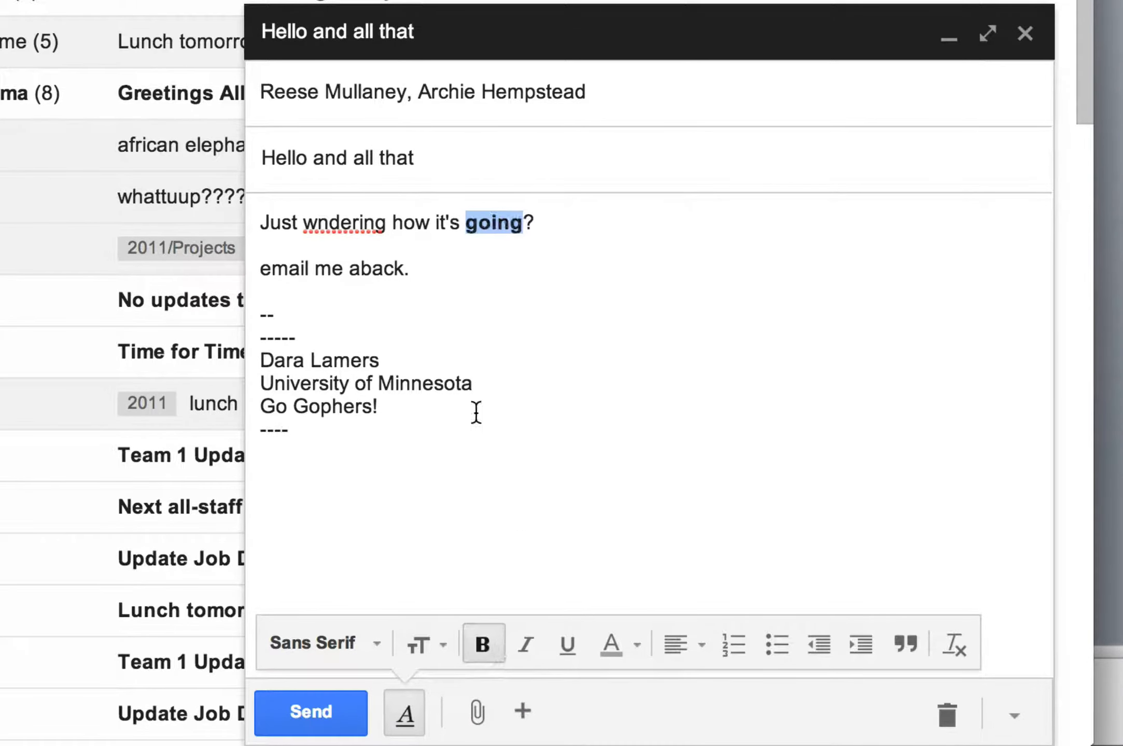
click(266, 269)
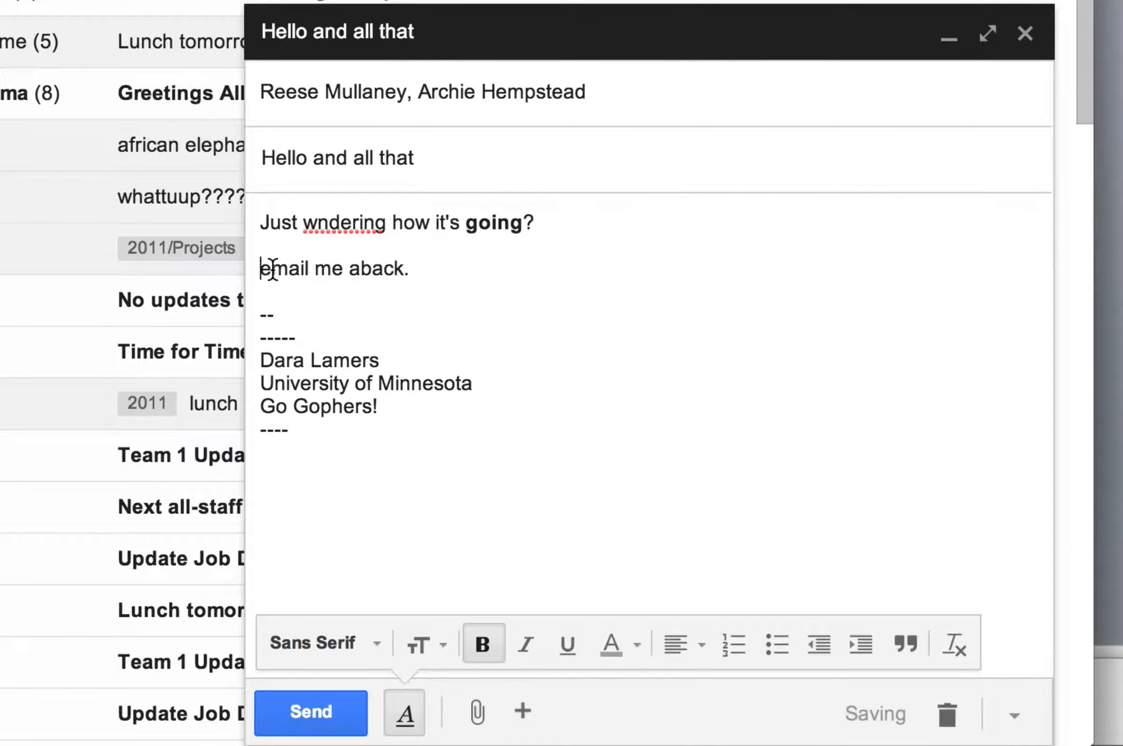
drag(261, 268, 403, 269)
click(520, 639)
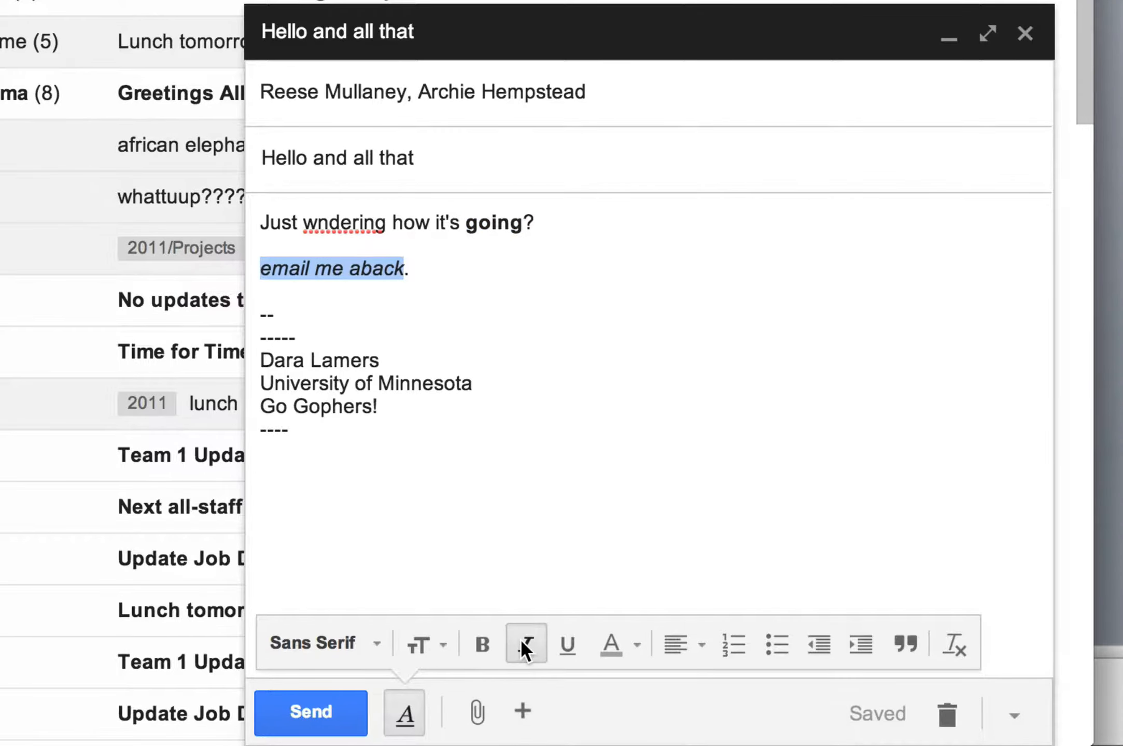
click(953, 642)
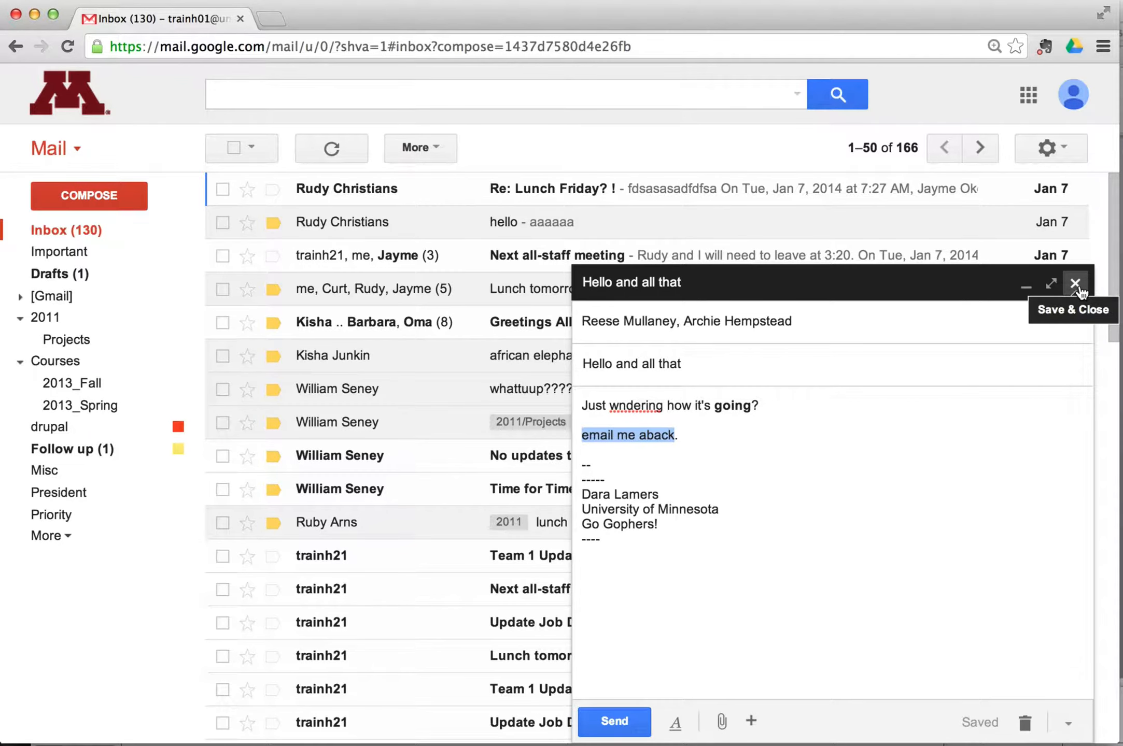
Deselect the body text and open the compose window's More options menu.
click(973, 521)
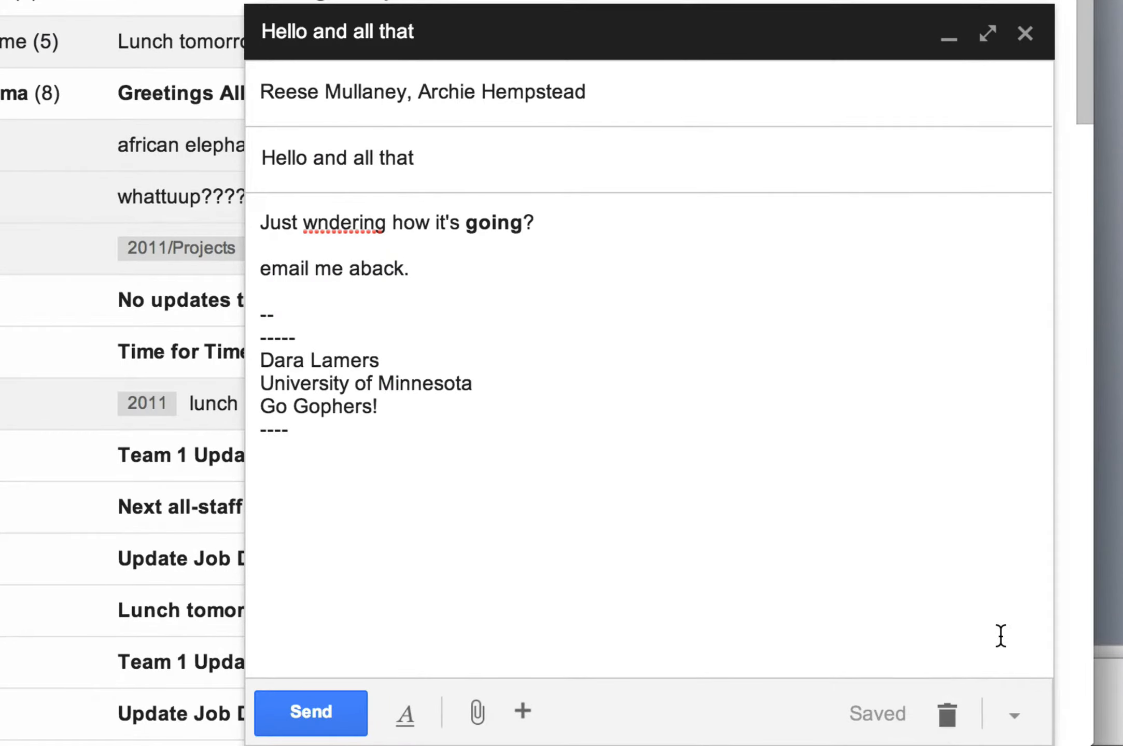
click(1017, 715)
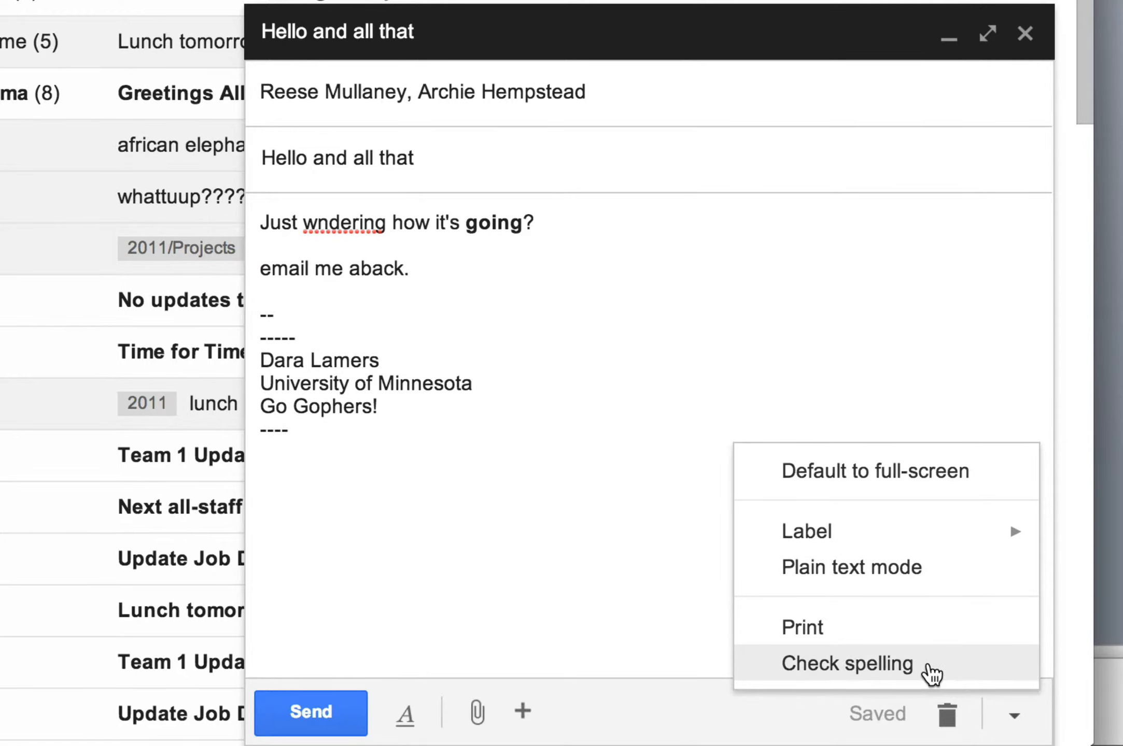
Spell-check the message, replacing 'wndering' with 'wondering'.
click(930, 674)
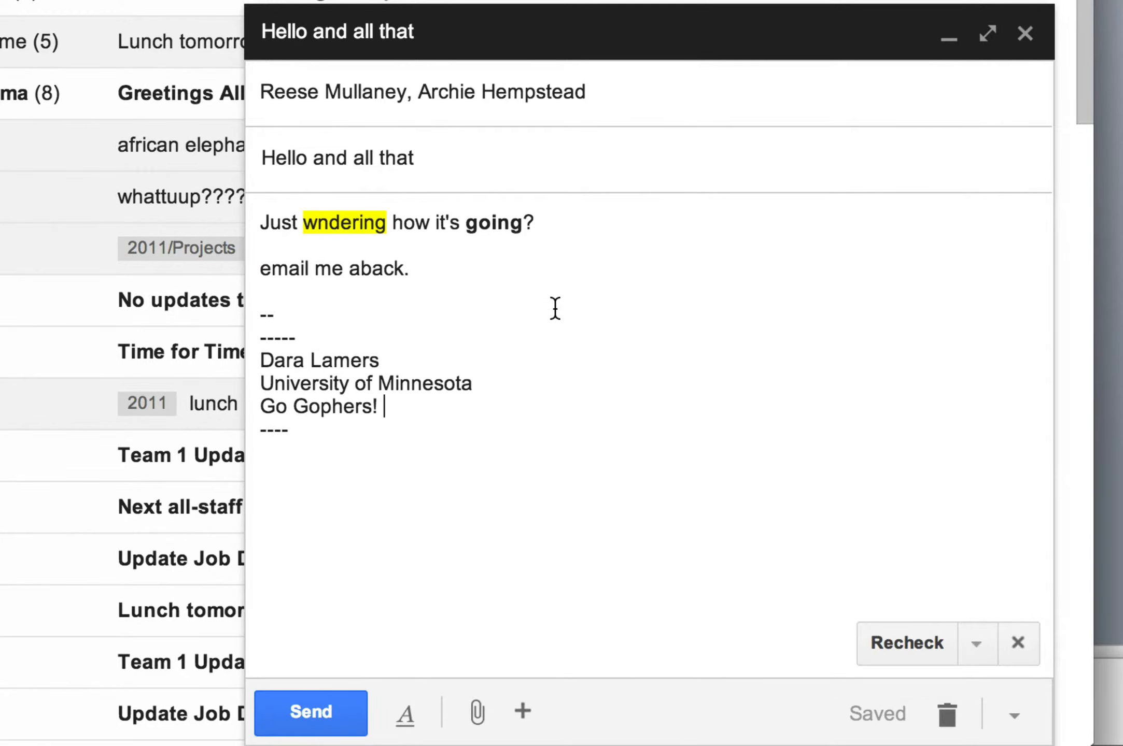
click(348, 225)
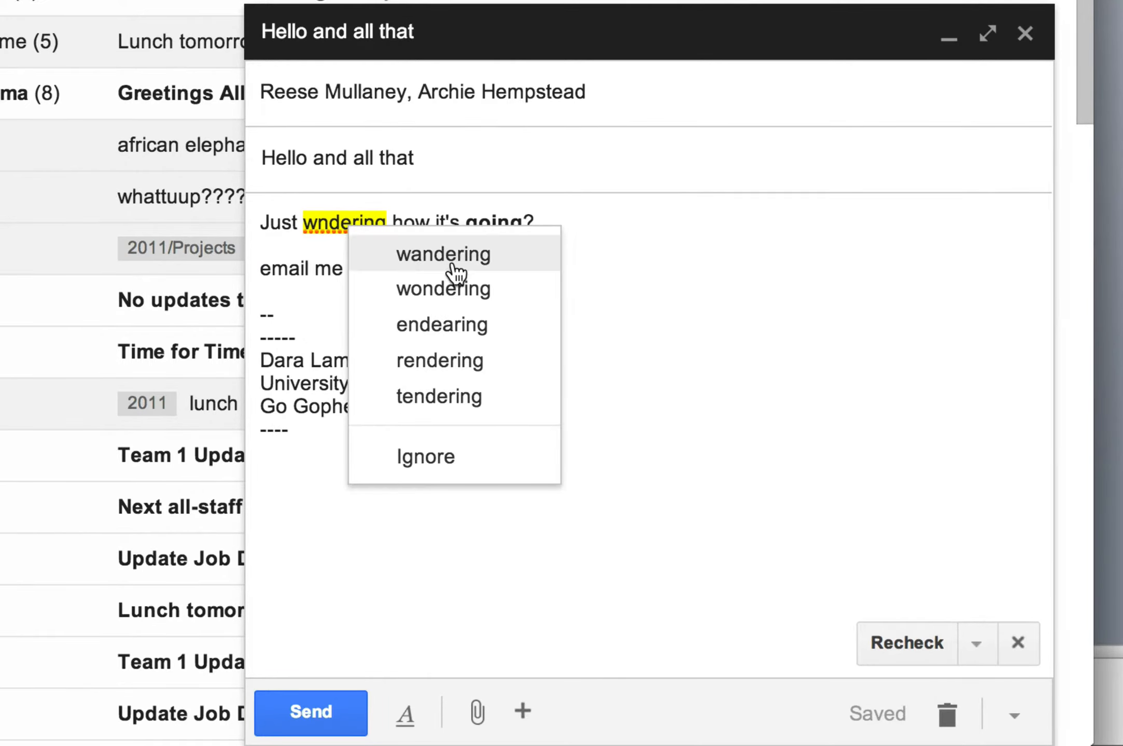
click(463, 290)
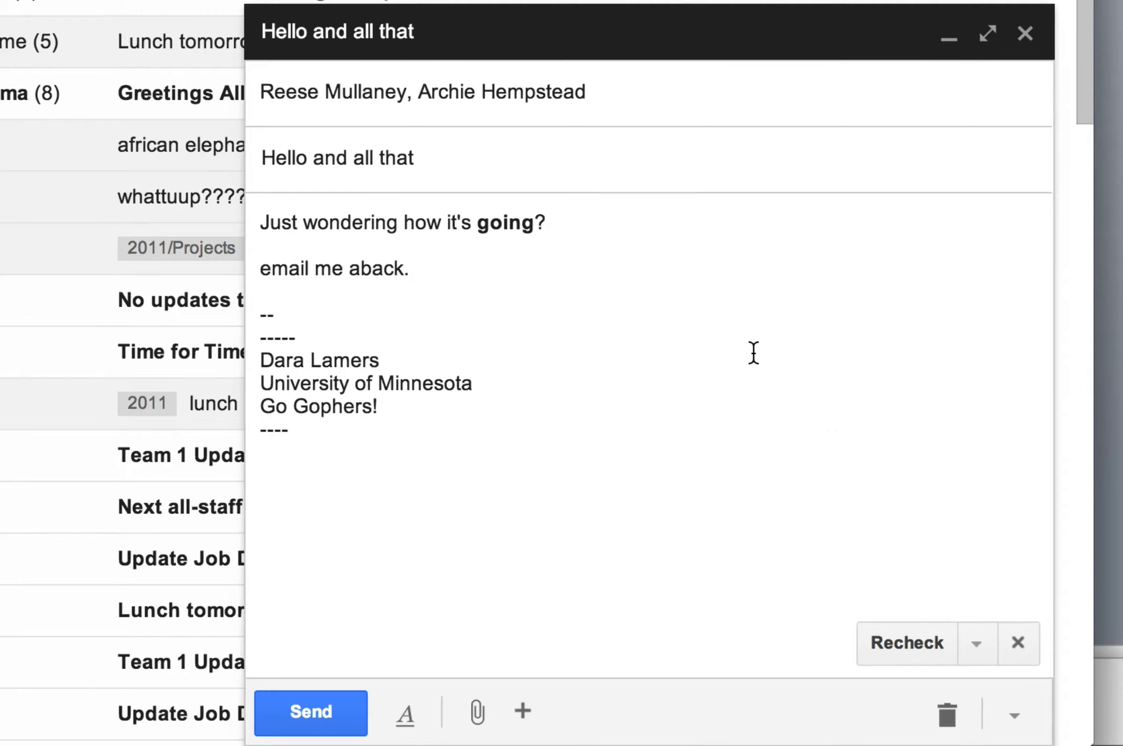
click(1018, 642)
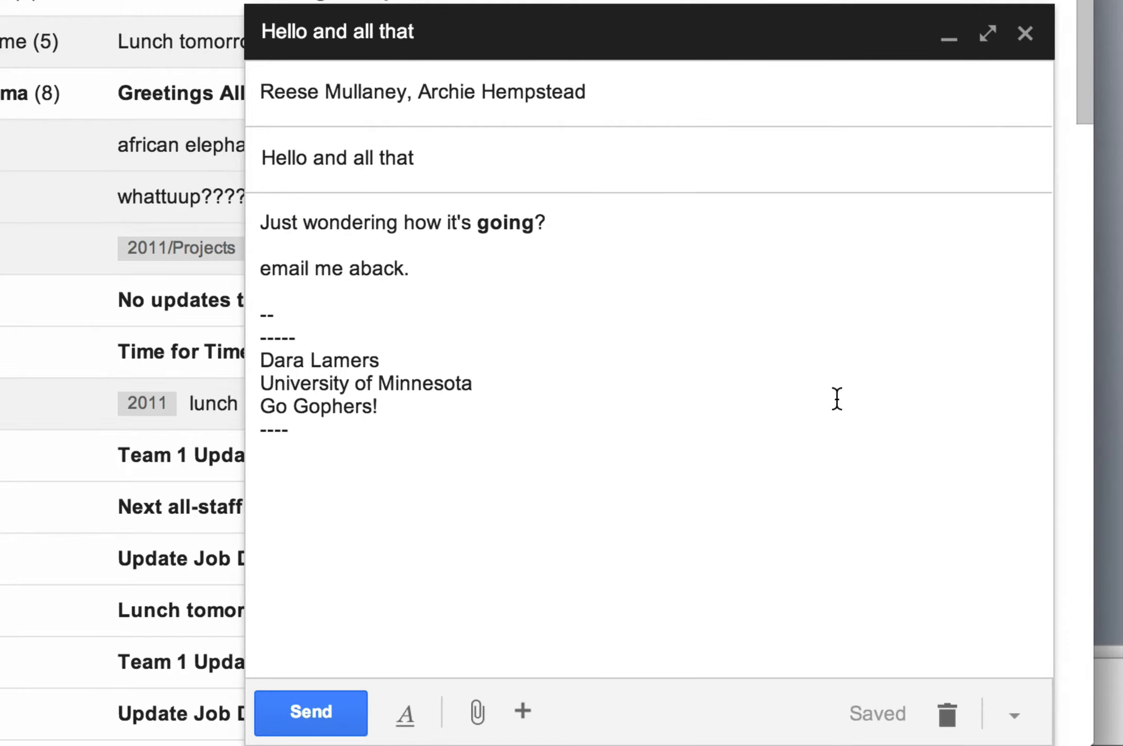
Change 'aback' to 'a back' and send the message.
click(360, 267)
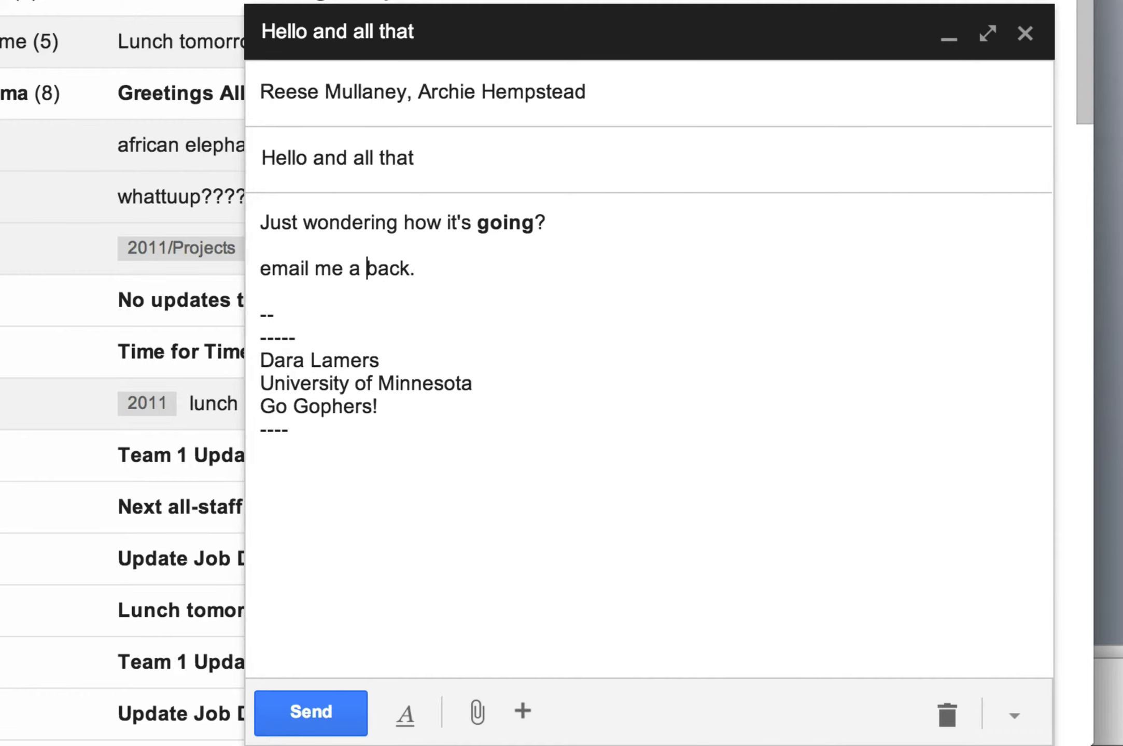
click(759, 430)
click(318, 710)
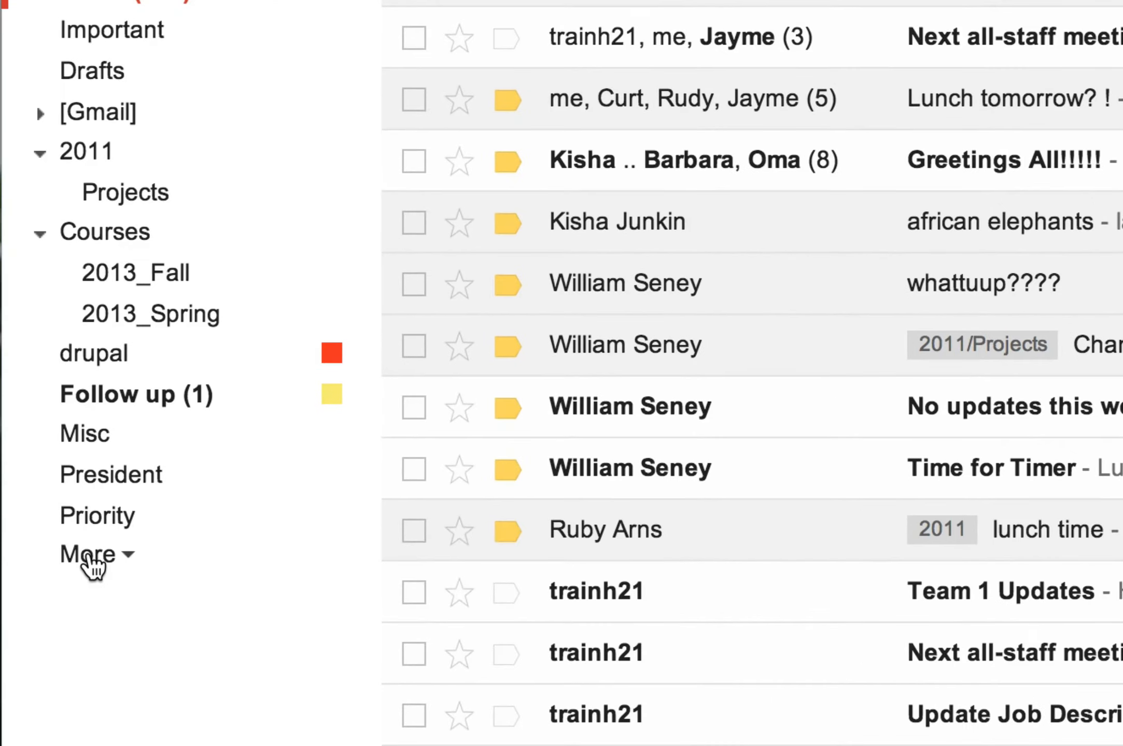
Expand More in the left panel and open the Sent Mail folder.
click(68, 550)
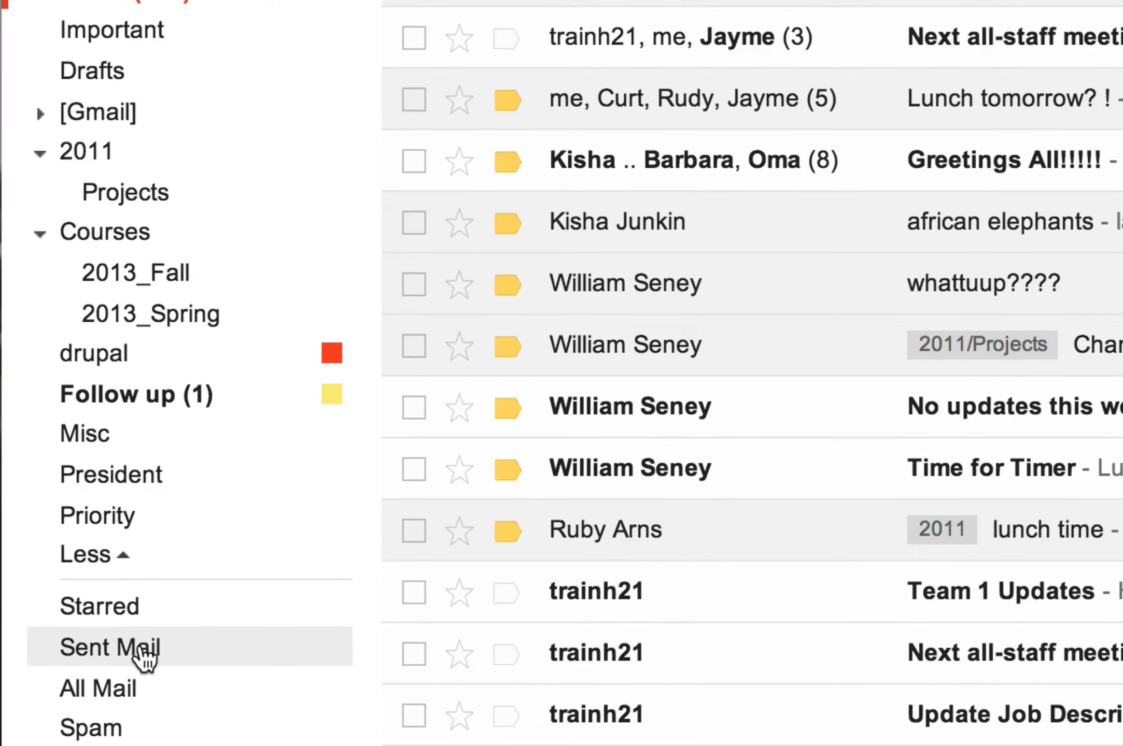
click(143, 650)
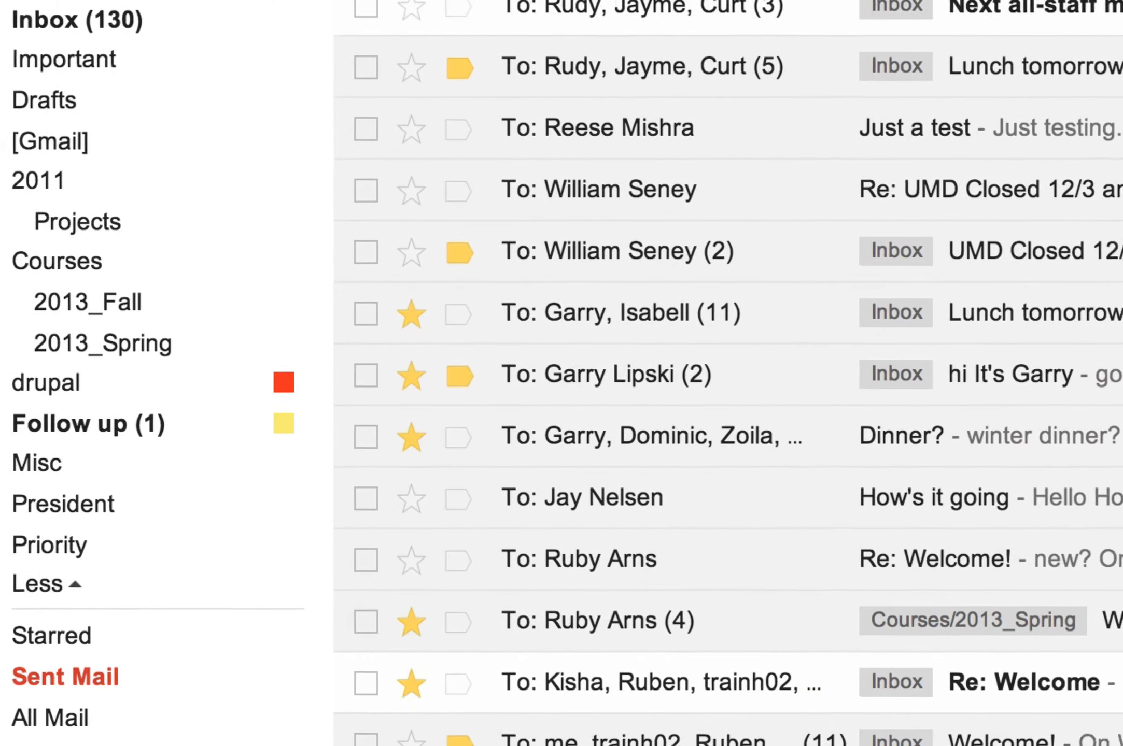